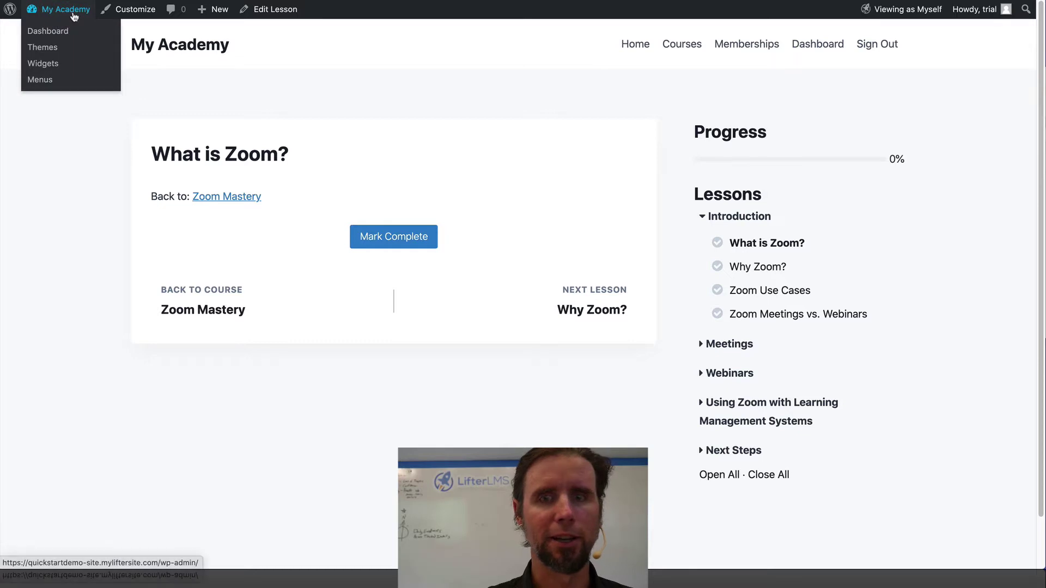
# Step: Open the Zoom Mastery course from the course catalog and start editing it
pyautogui.click(671, 47)
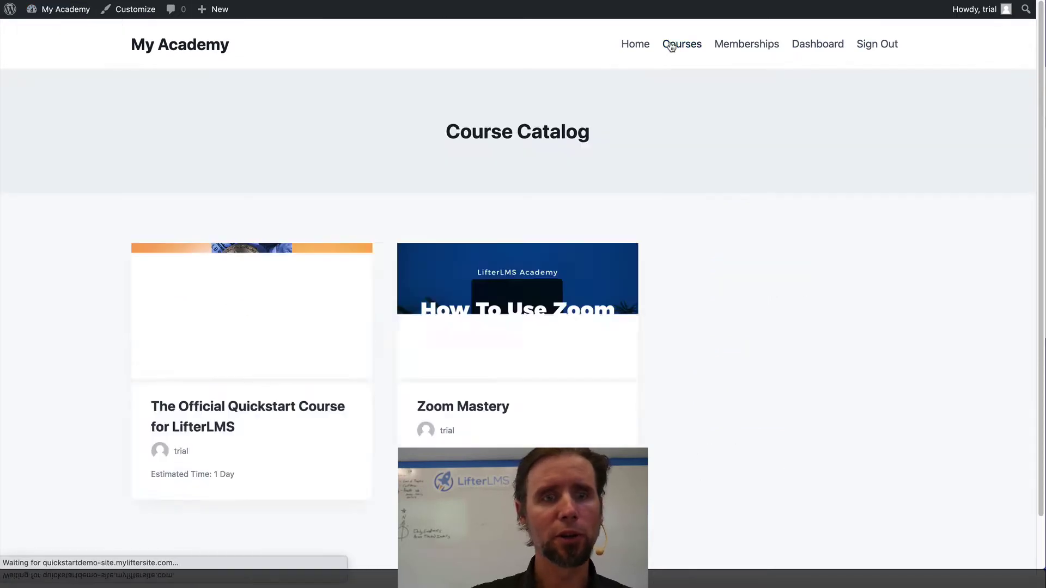
pyautogui.click(529, 342)
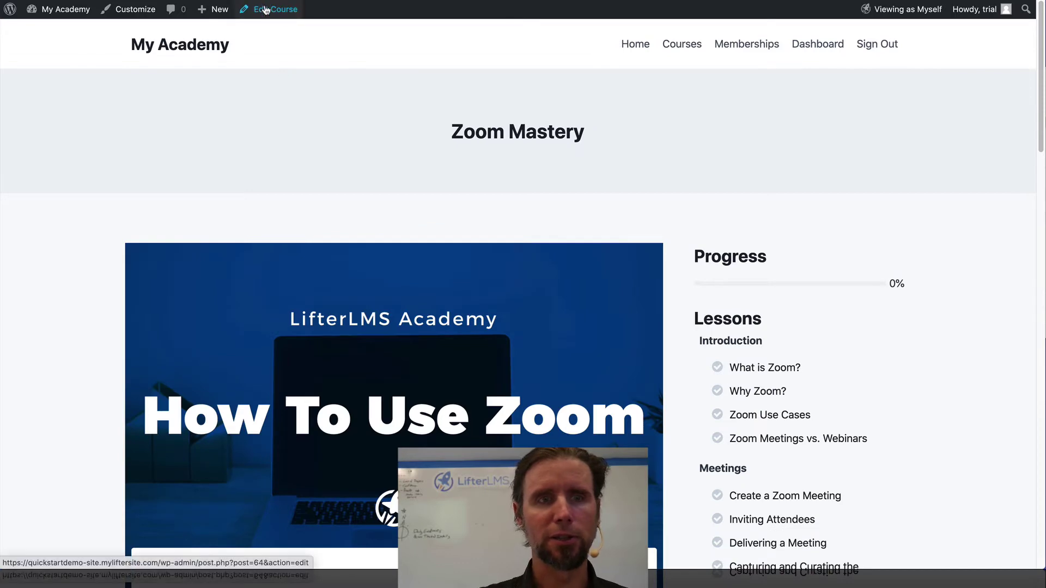
pyautogui.click(266, 7)
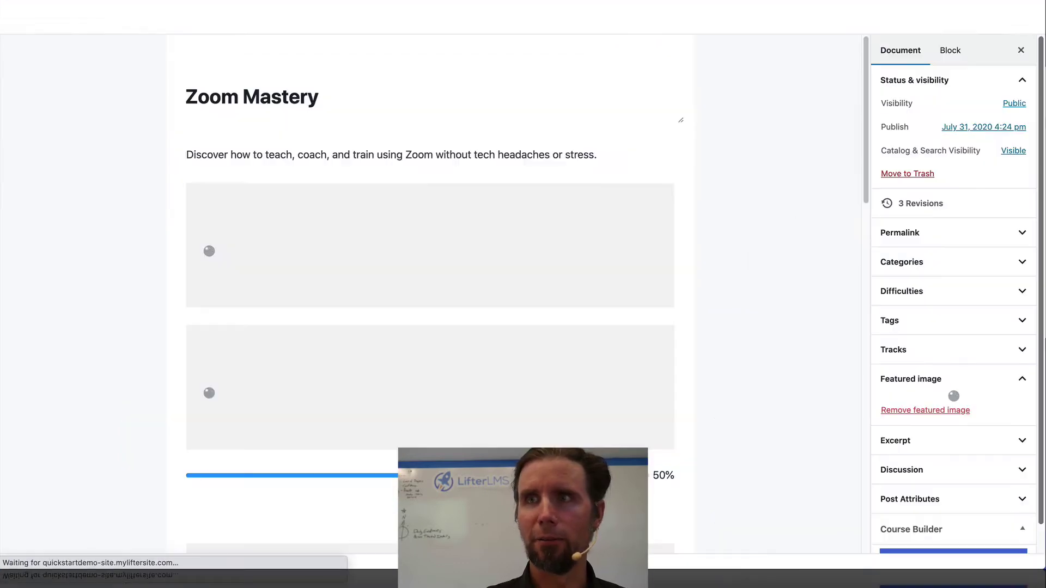
# Step: Review the course outline and lesson video links in the "Zoom for Online Educators" text file
pyautogui.moveTo(1045, 161); pyautogui.dragTo(645, 105)
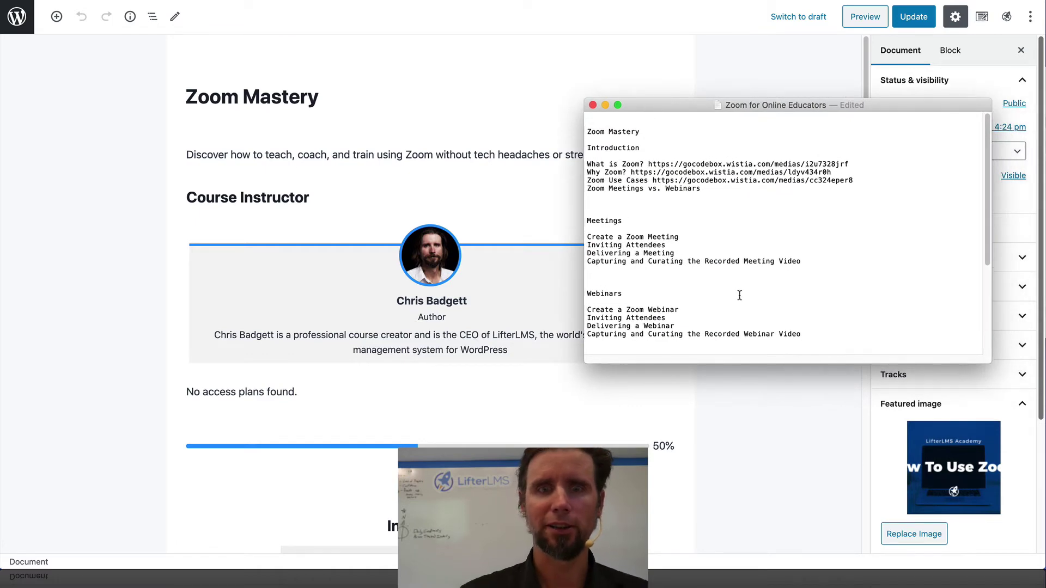
pyautogui.scroll(-5, 739, 294)
pyautogui.scroll(5, 740, 296)
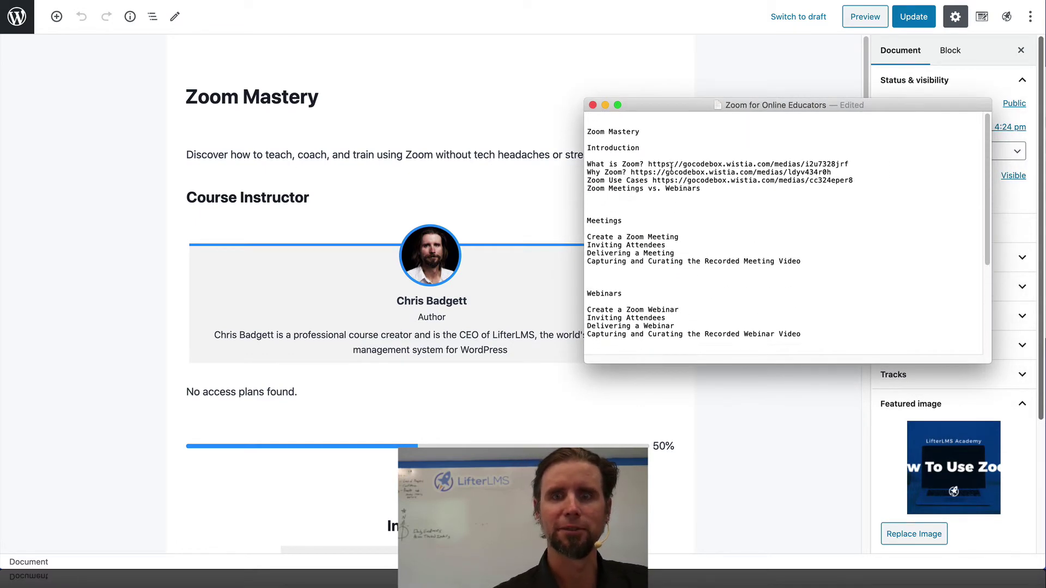
pyautogui.moveTo(645, 107); pyautogui.dragTo(1045, 99)
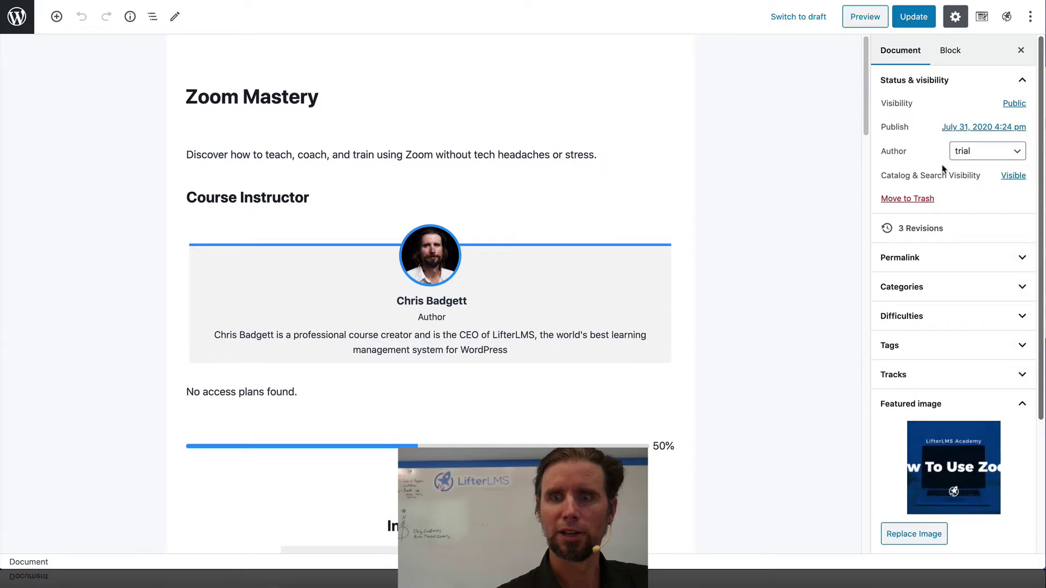
# Step: Launch the Course Builder for the Zoom Mastery course
pyautogui.scroll(-15, 760, 252)
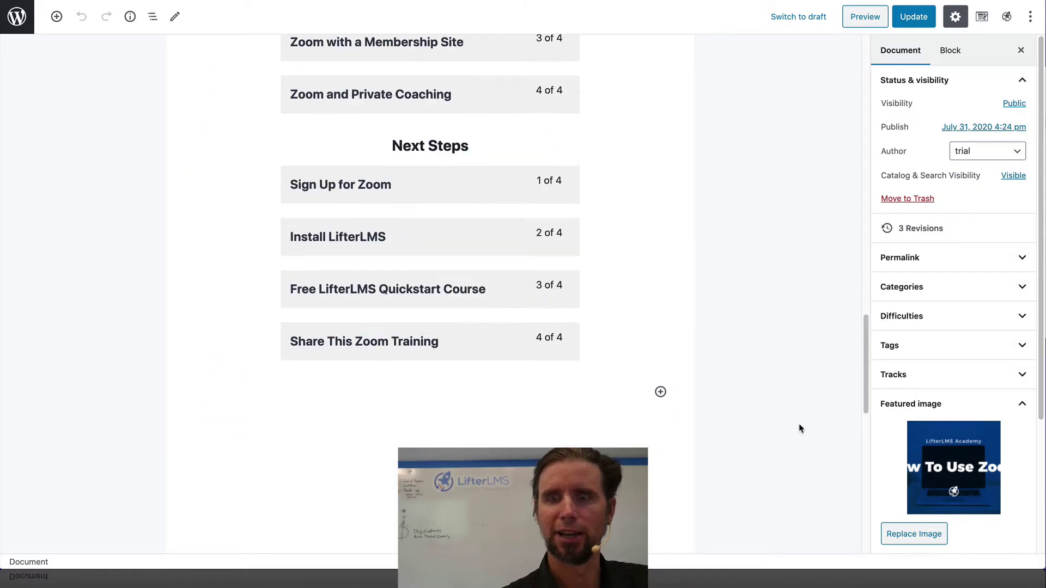
pyautogui.scroll(-3, 904, 412)
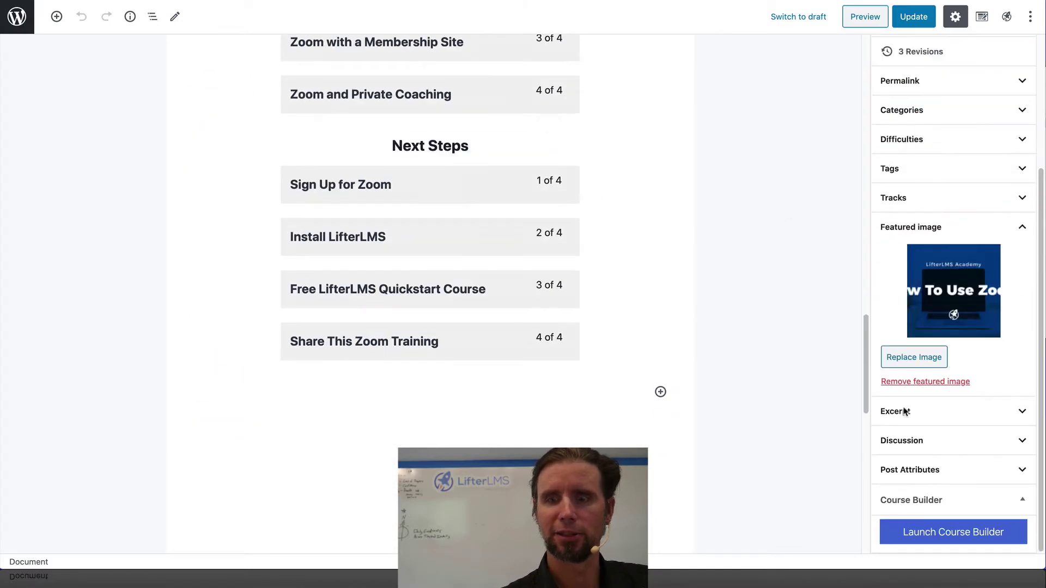
pyautogui.click(923, 534)
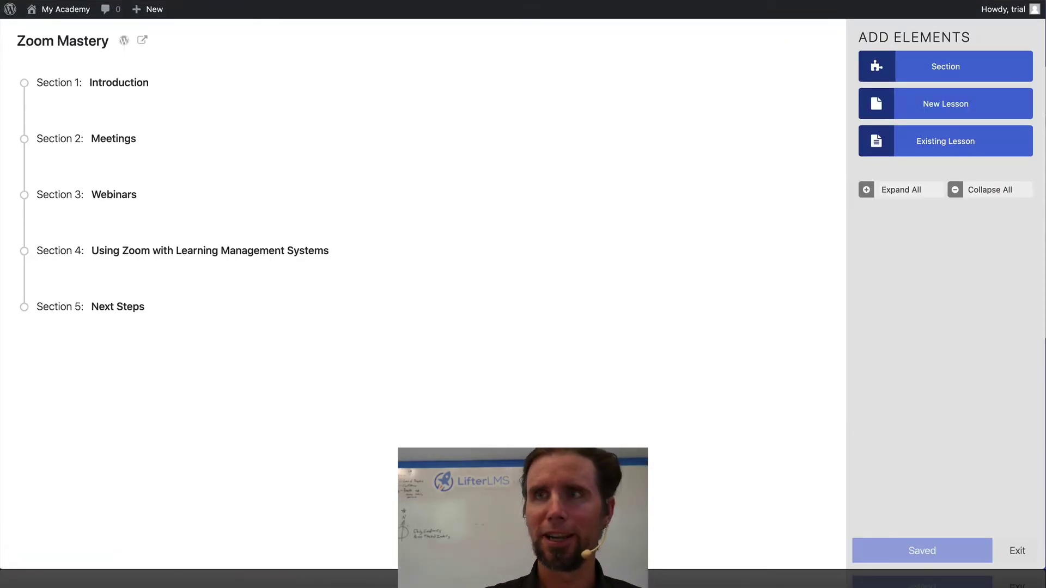
# Step: Expand all course sections and open the settings of the "What is Zoom?" lesson in the Introduction section
pyautogui.moveTo(1045, 128); pyautogui.dragTo(731, 119)
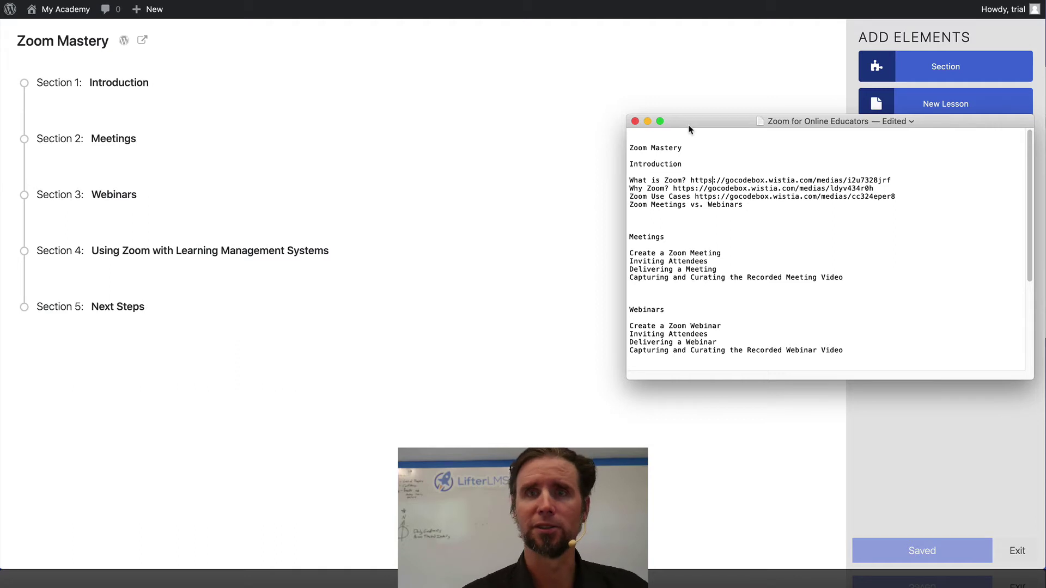
pyautogui.moveTo(687, 123); pyautogui.dragTo(1045, 201)
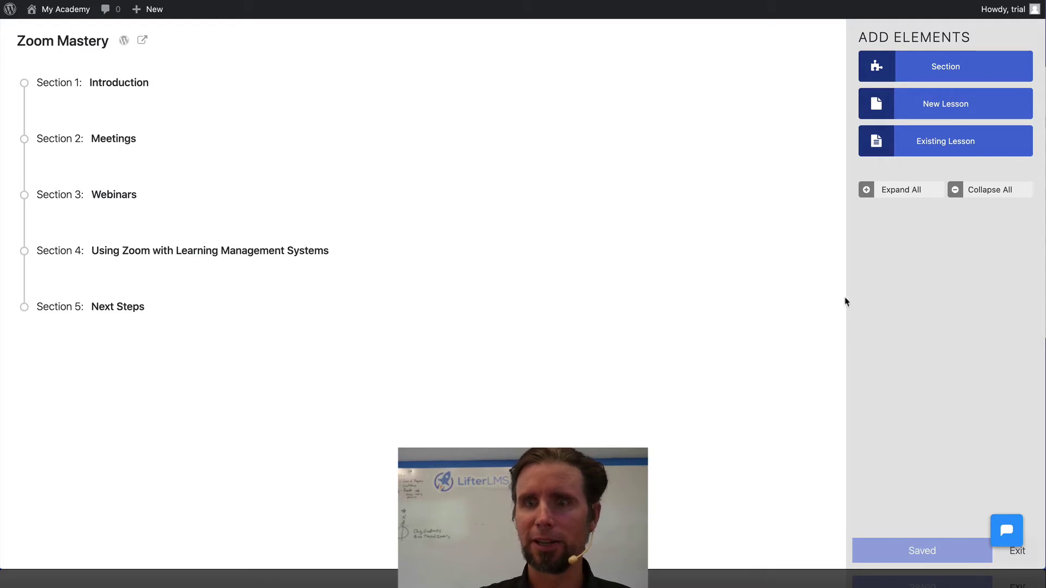
pyautogui.click(887, 200)
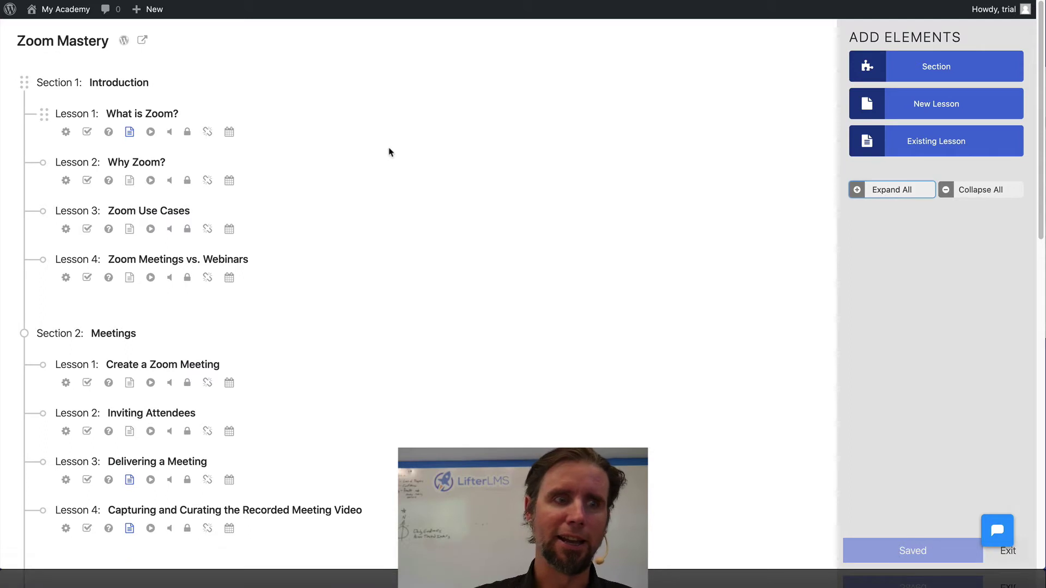
pyautogui.click(65, 134)
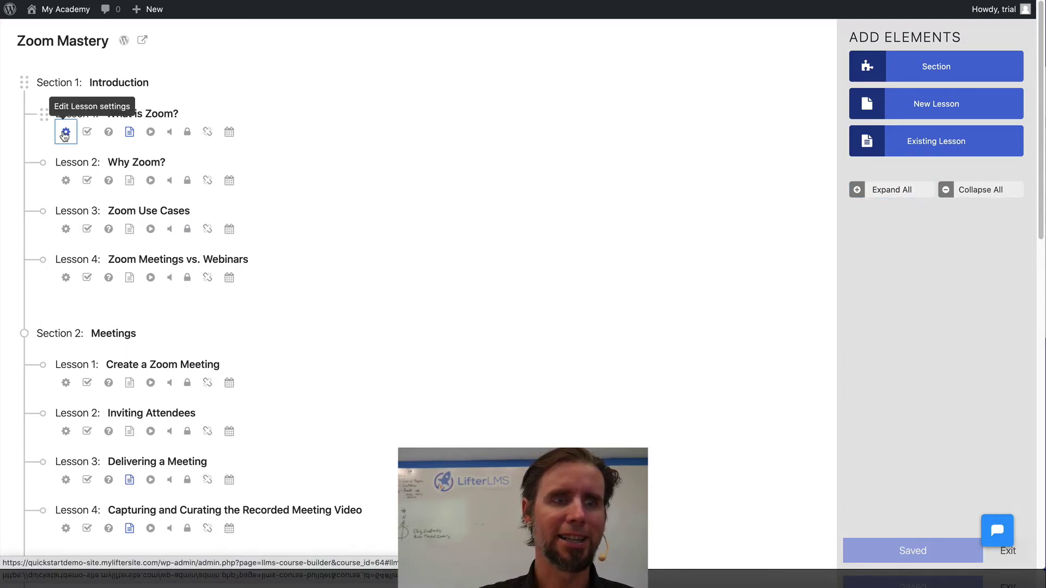
pyautogui.click(65, 134)
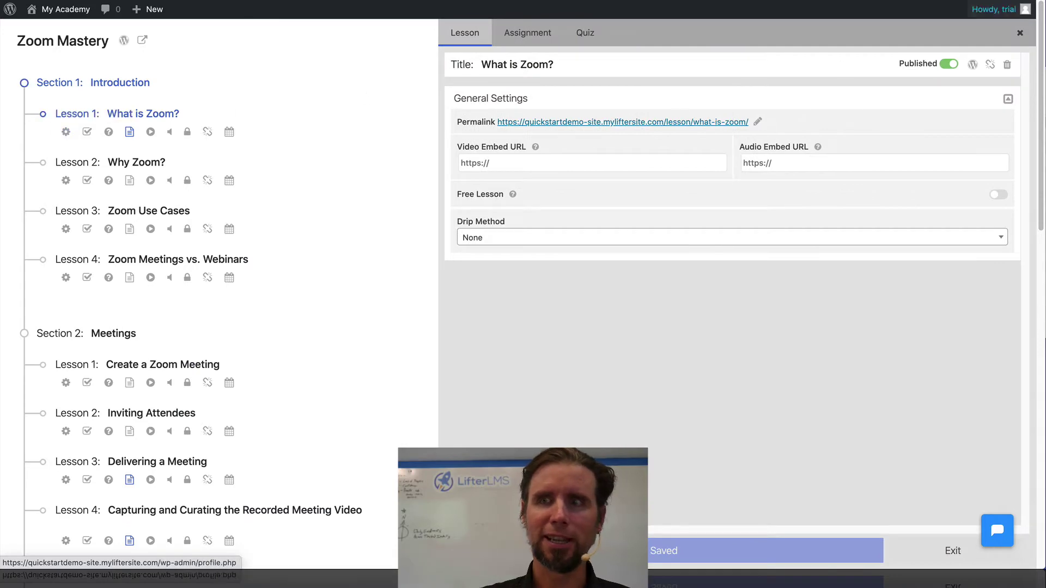
pyautogui.moveTo(688, 328); pyautogui.dragTo(159, 250)
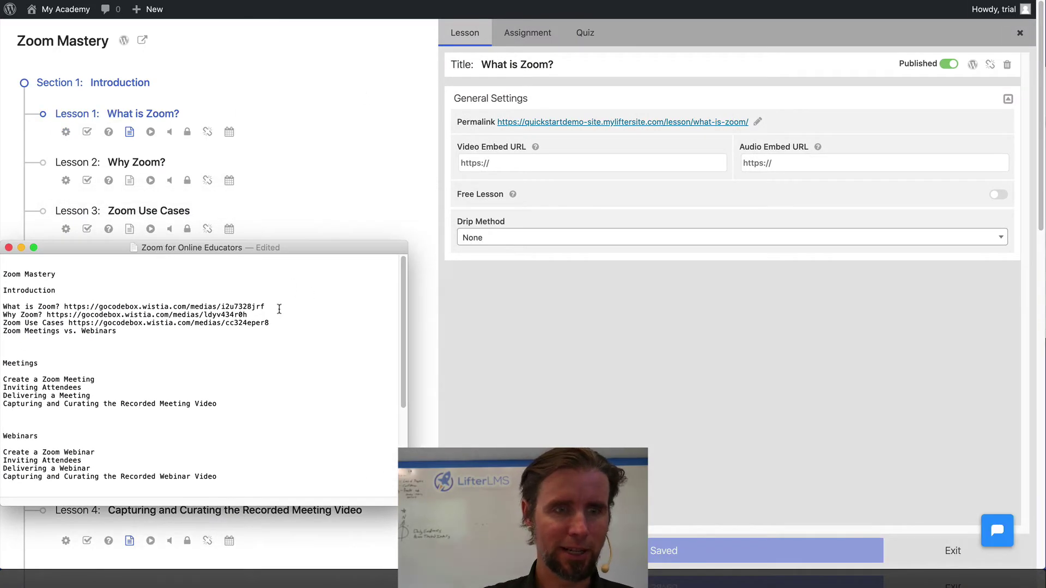
pyautogui.moveTo(267, 306); pyautogui.dragTo(64, 307)
pyautogui.press('super+c')
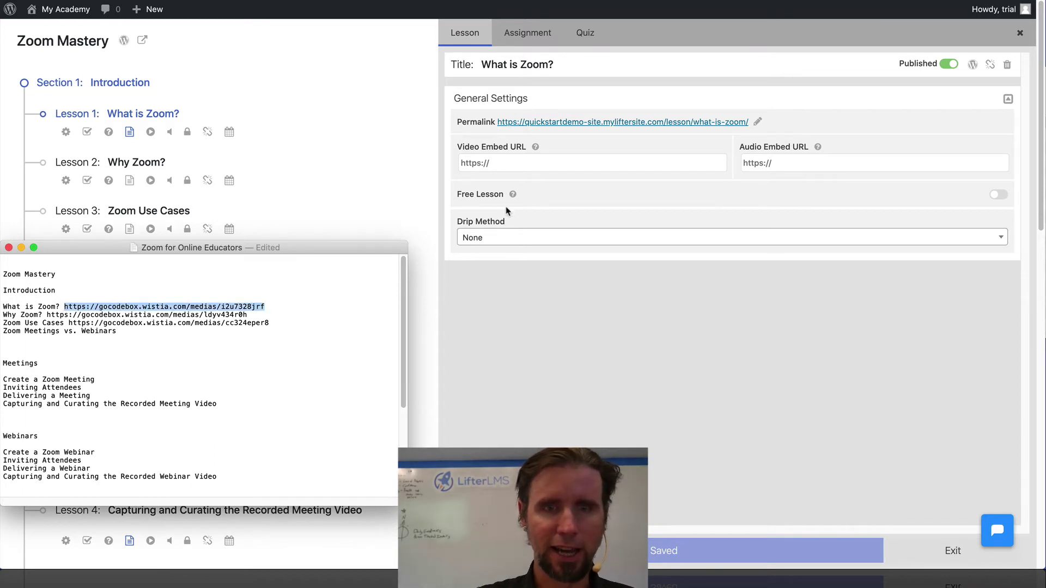
pyautogui.click(481, 166)
pyautogui.click(482, 165)
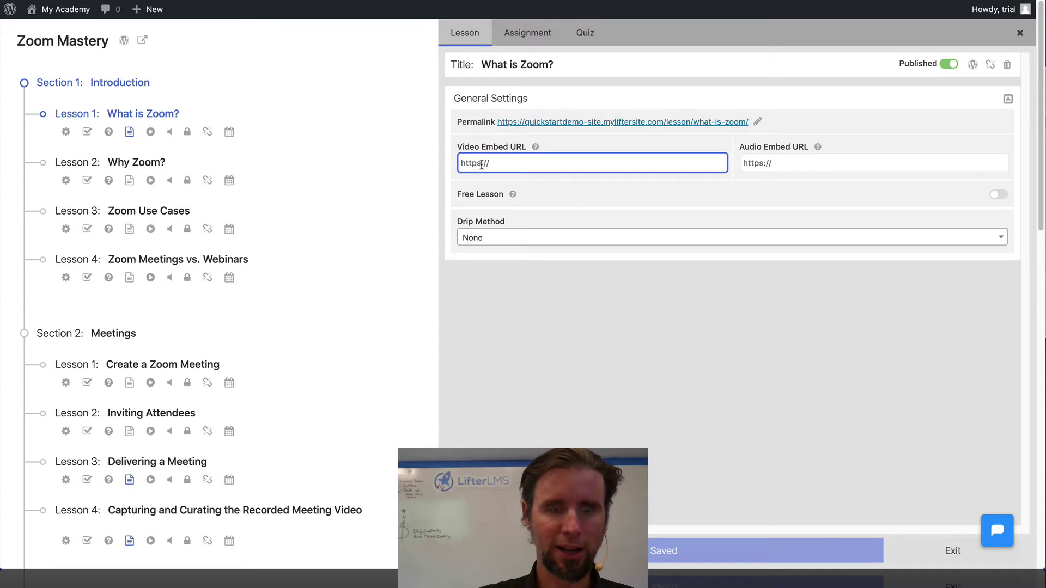
pyautogui.press('super+v')
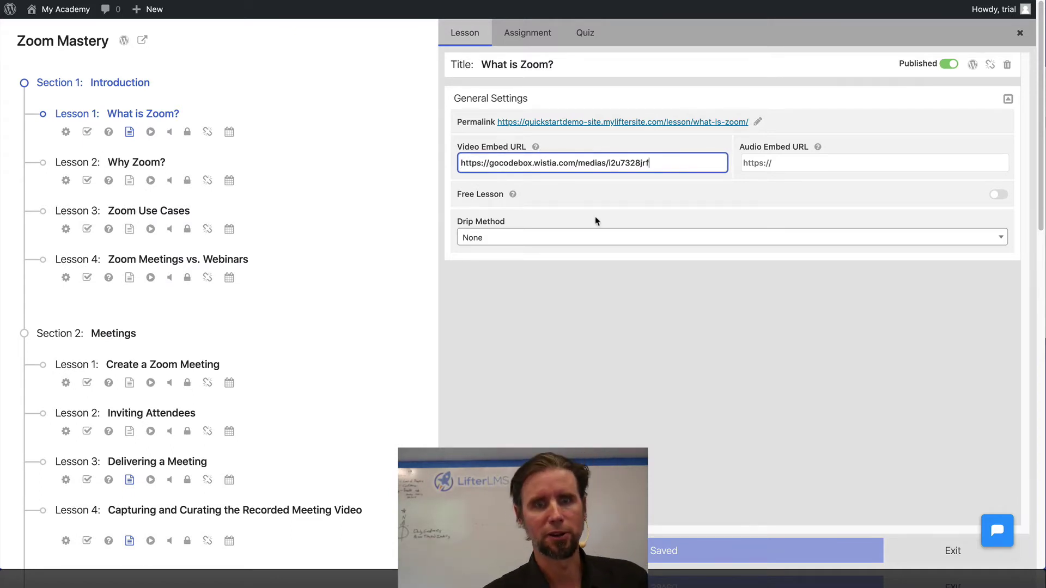
pyautogui.scroll(-2, 596, 221)
pyautogui.click(612, 289)
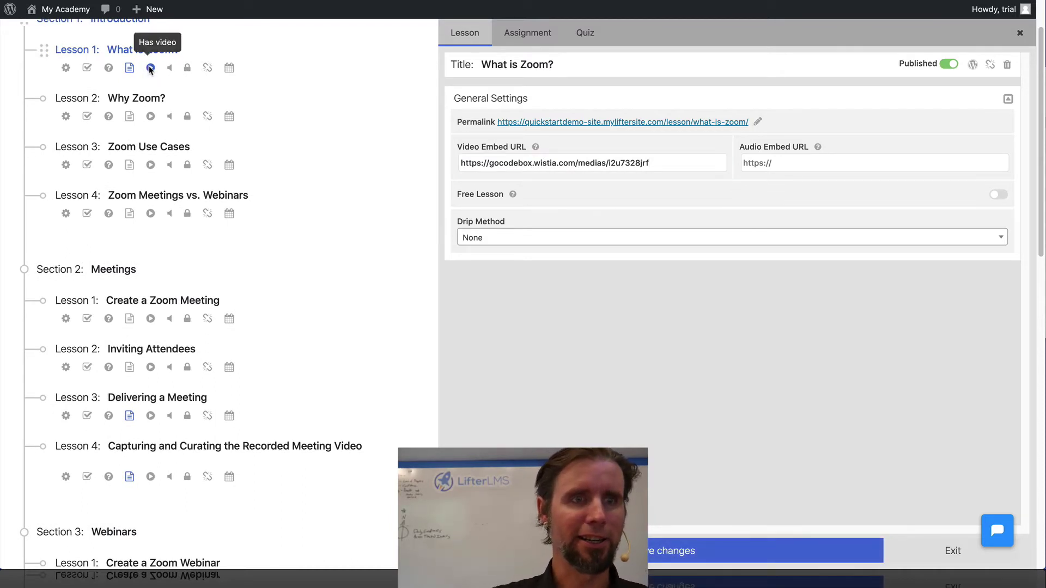
pyautogui.click(66, 117)
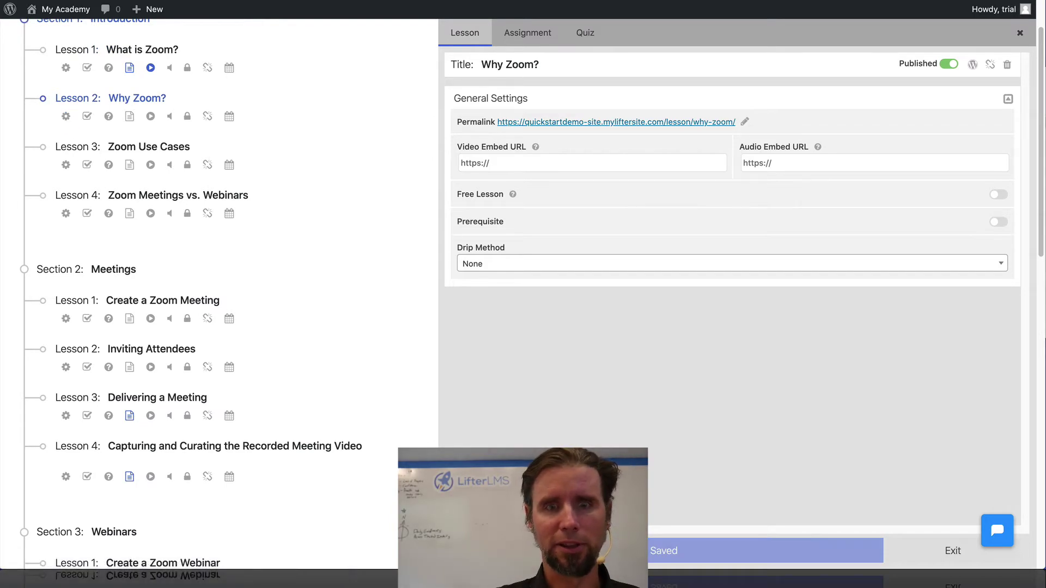
pyautogui.hotkey('ctrl', 'Up')
pyautogui.click(251, 410)
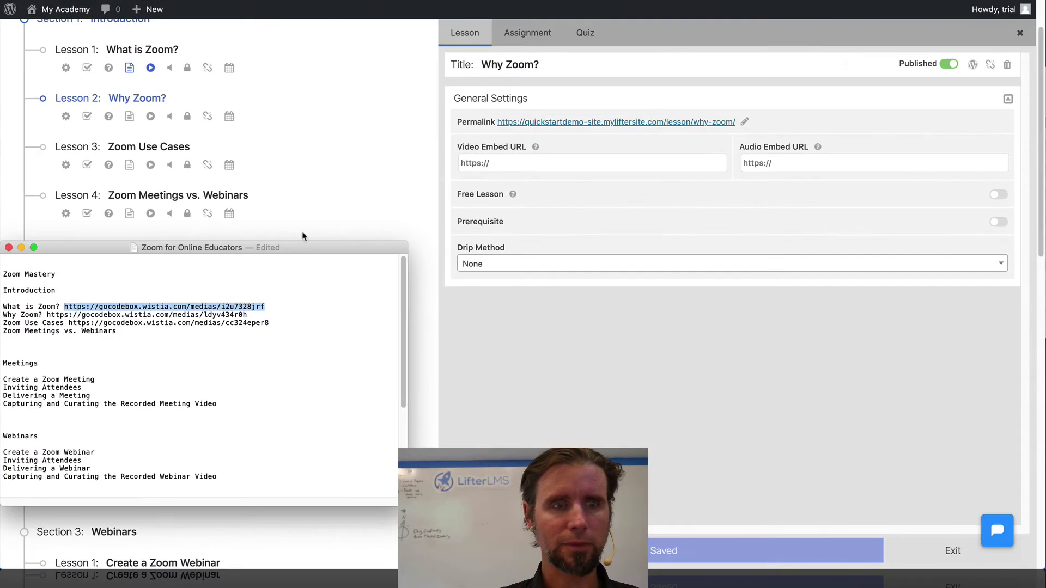
pyautogui.click(271, 249)
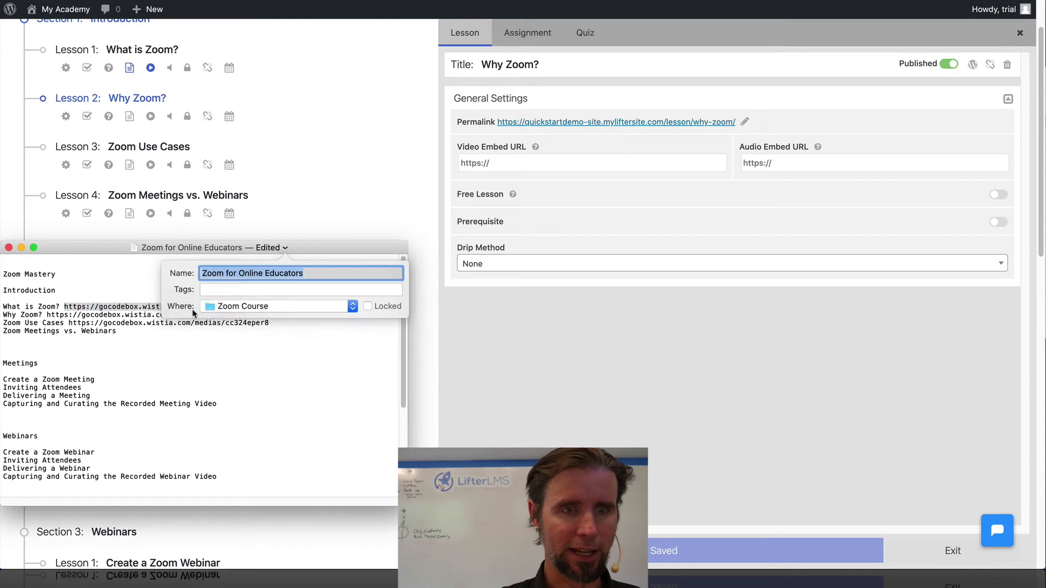
pyautogui.click(222, 321)
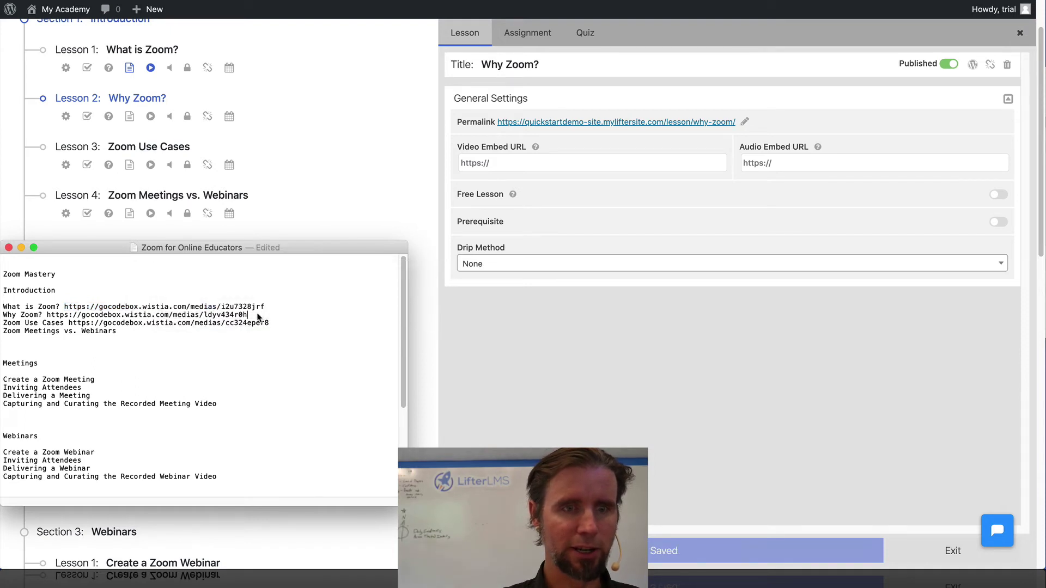
pyautogui.moveTo(256, 315); pyautogui.dragTo(47, 320)
pyautogui.press('super+c')
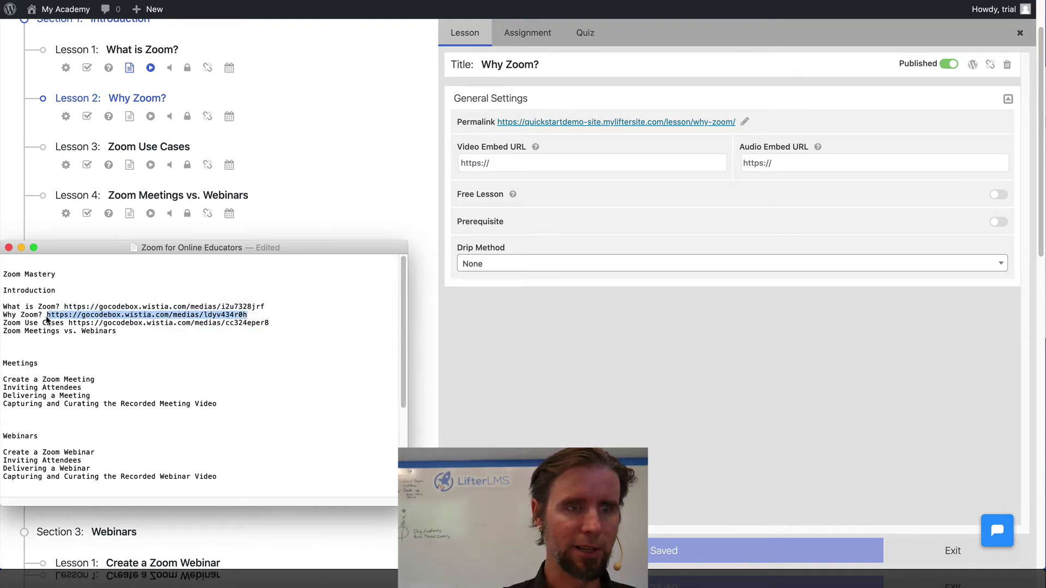
pyautogui.click(481, 162)
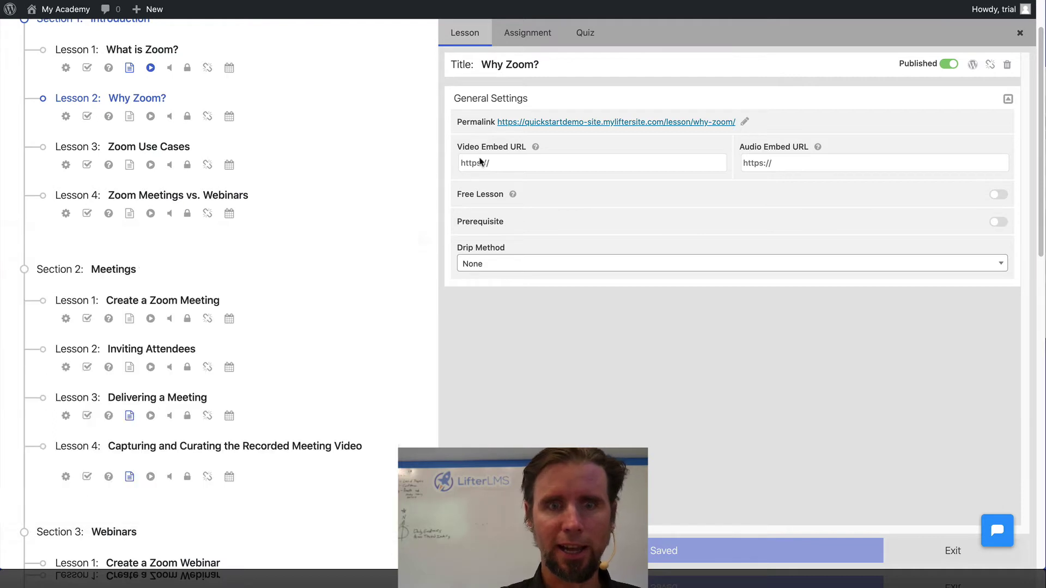
pyautogui.click(480, 161)
pyautogui.press('super+v')
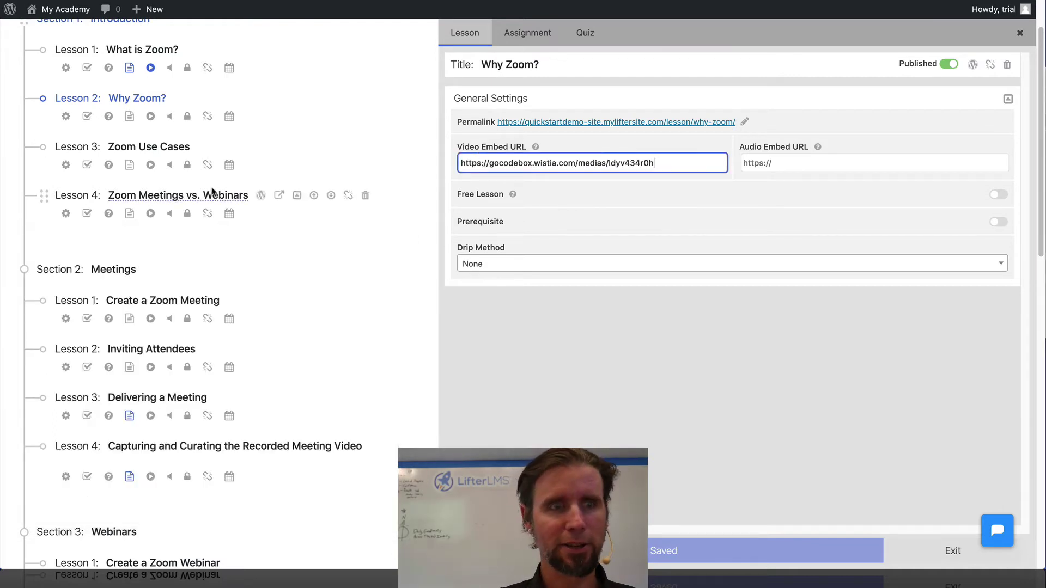
pyautogui.click(609, 398)
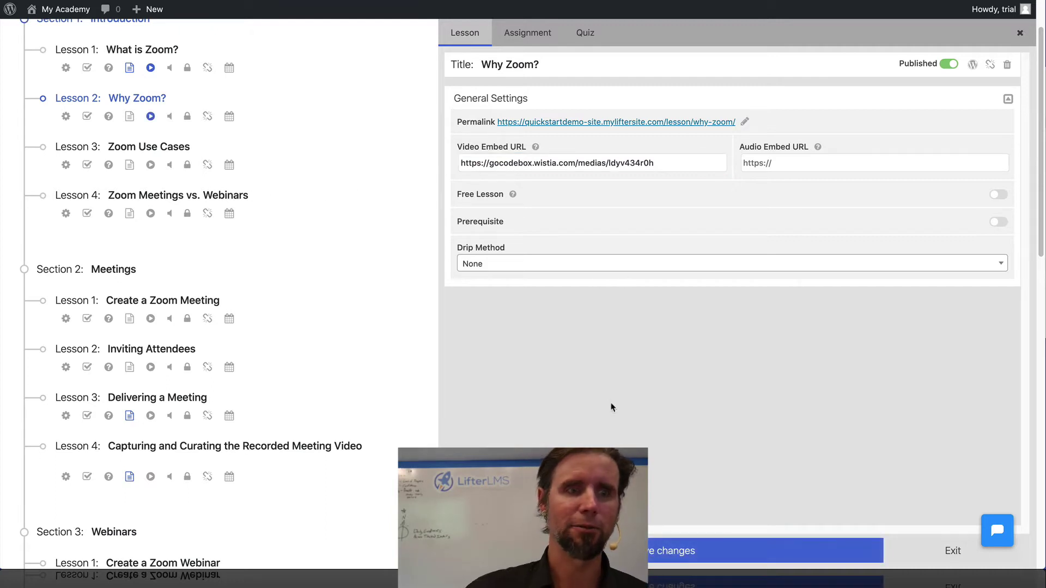
pyautogui.click(66, 165)
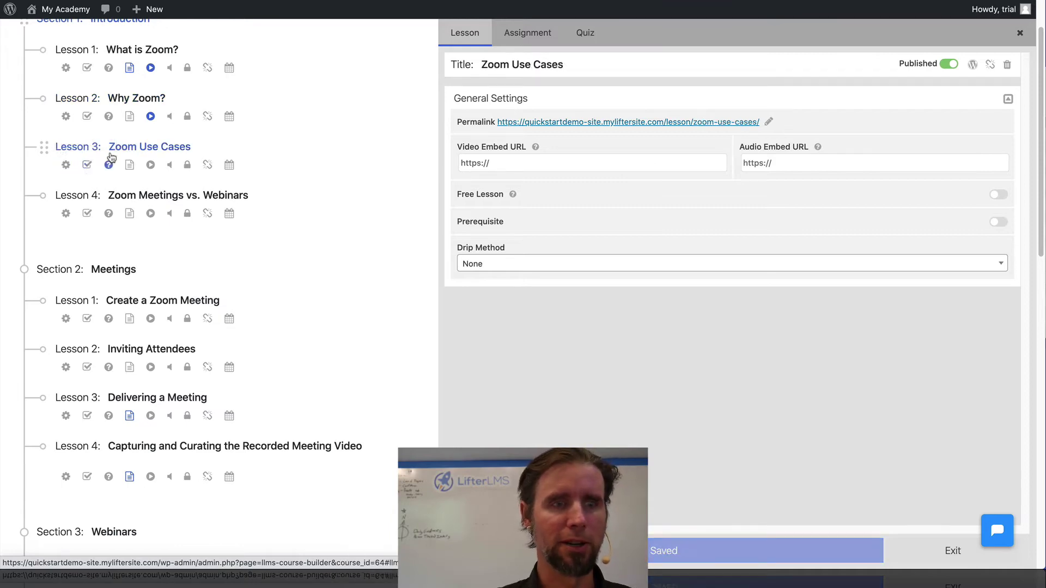
pyautogui.hotkey('ctrl', 'Up')
pyautogui.click(185, 405)
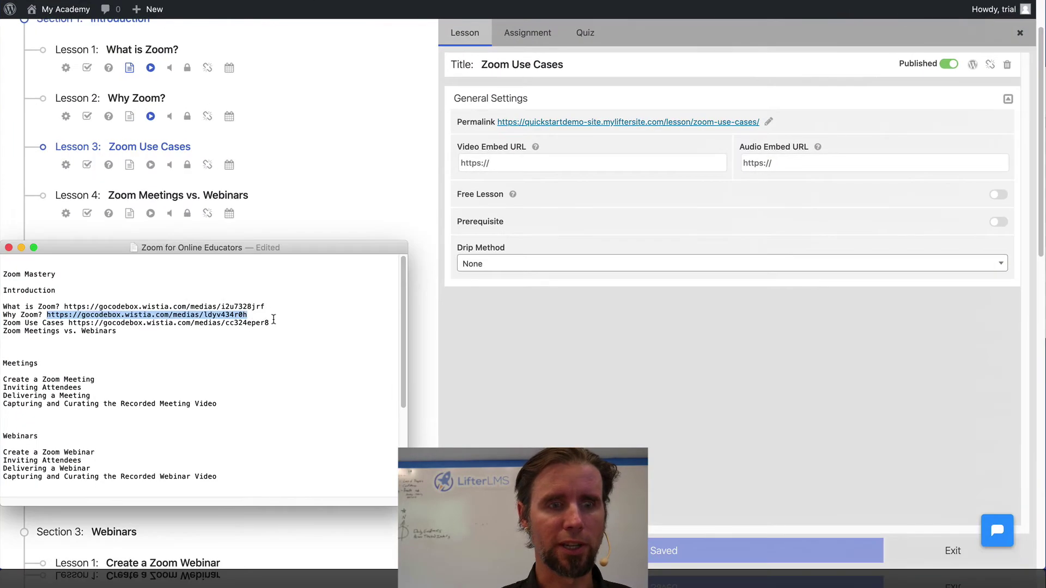
pyautogui.moveTo(269, 322); pyautogui.dragTo(70, 322)
pyautogui.press('super+c')
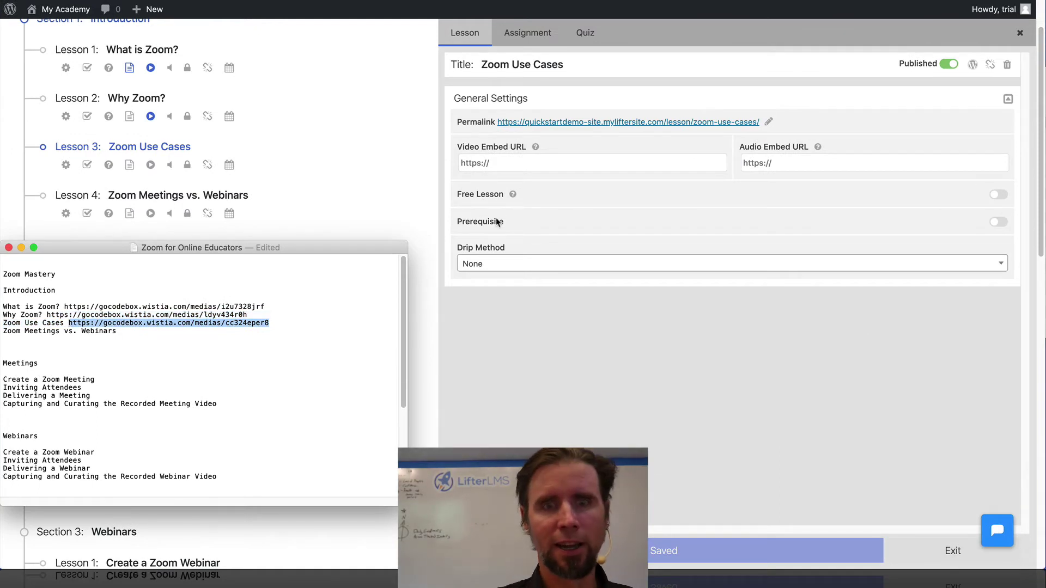
pyautogui.click(473, 165)
pyautogui.click(472, 164)
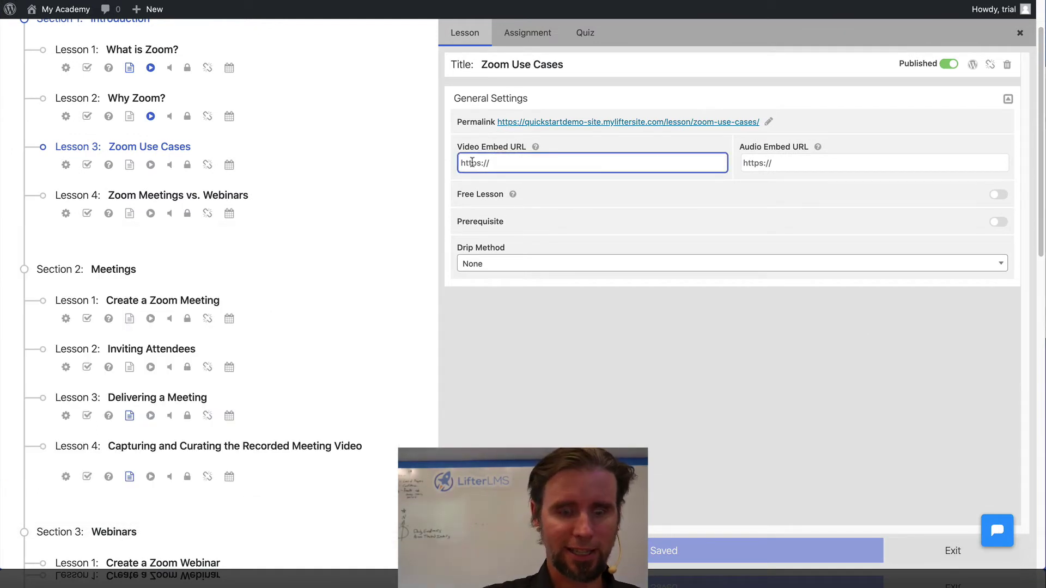
pyautogui.press('super+v')
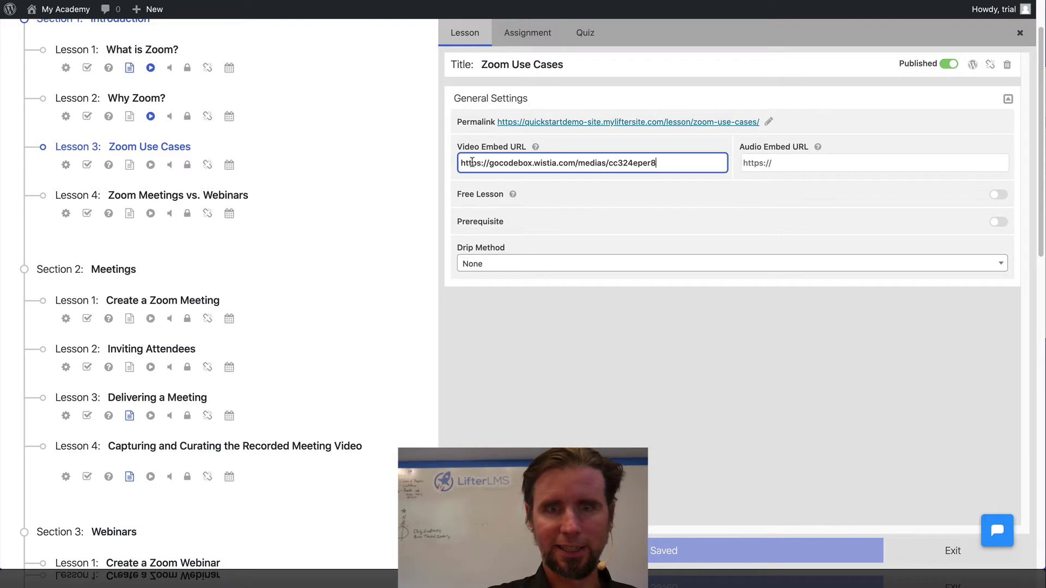
pyautogui.click(531, 342)
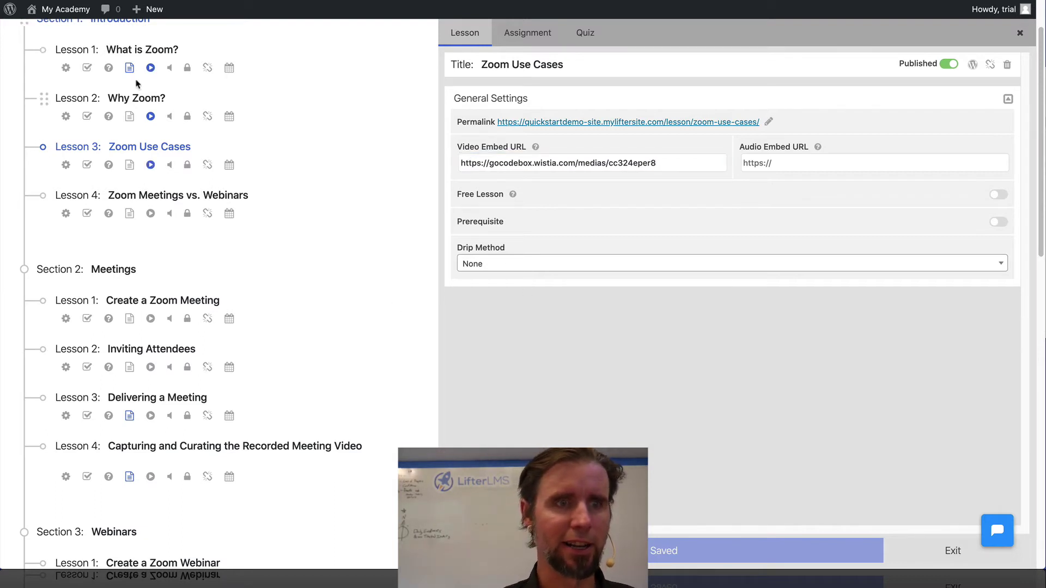
# Step: Open the "What is Zoom?" lesson's live page and briefly play its embedded video to check it works
pyautogui.scroll(2, 189, 179)
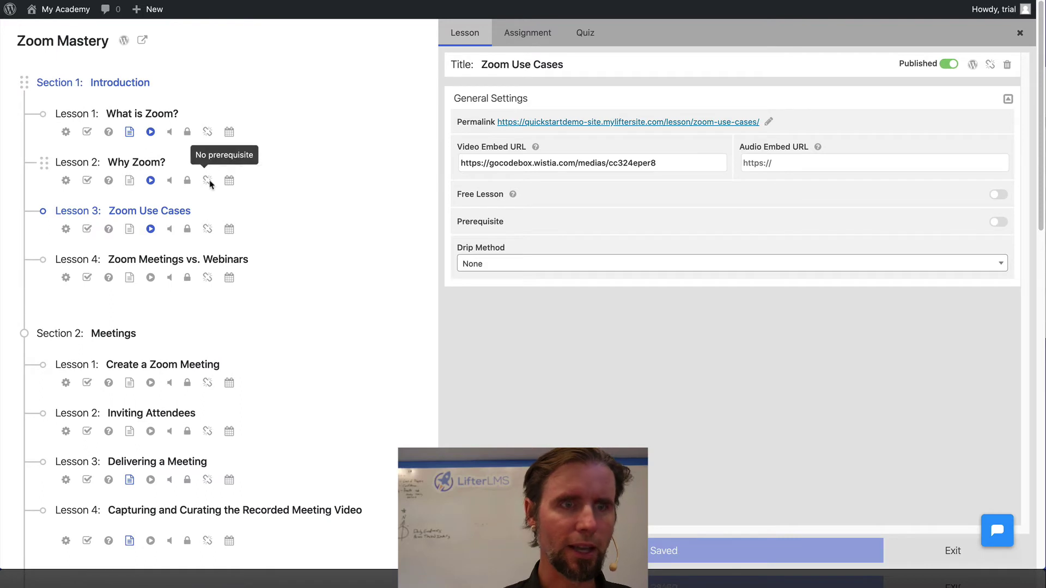
pyautogui.moveTo(159, 114)
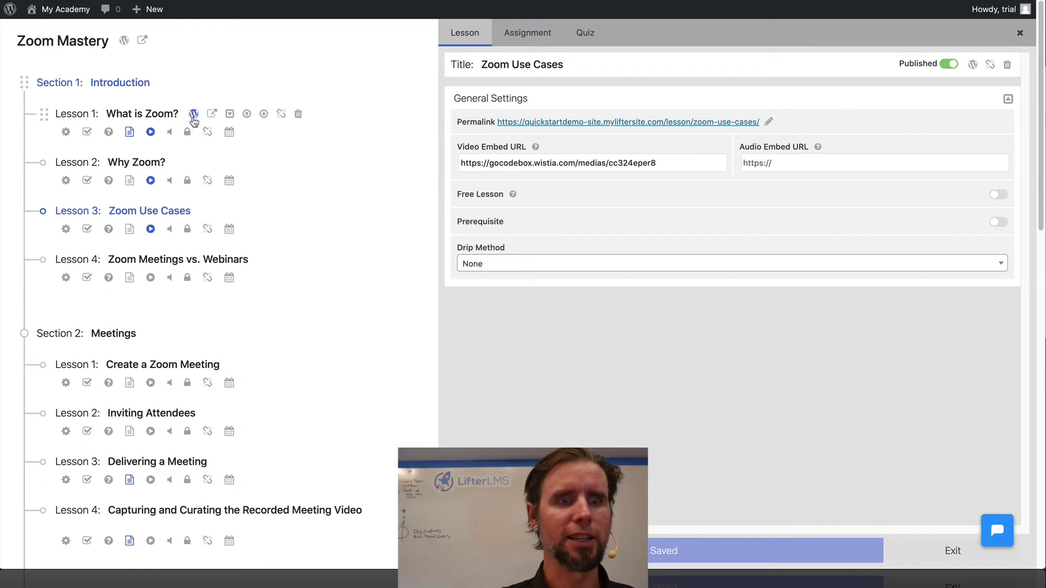
pyautogui.click(210, 116)
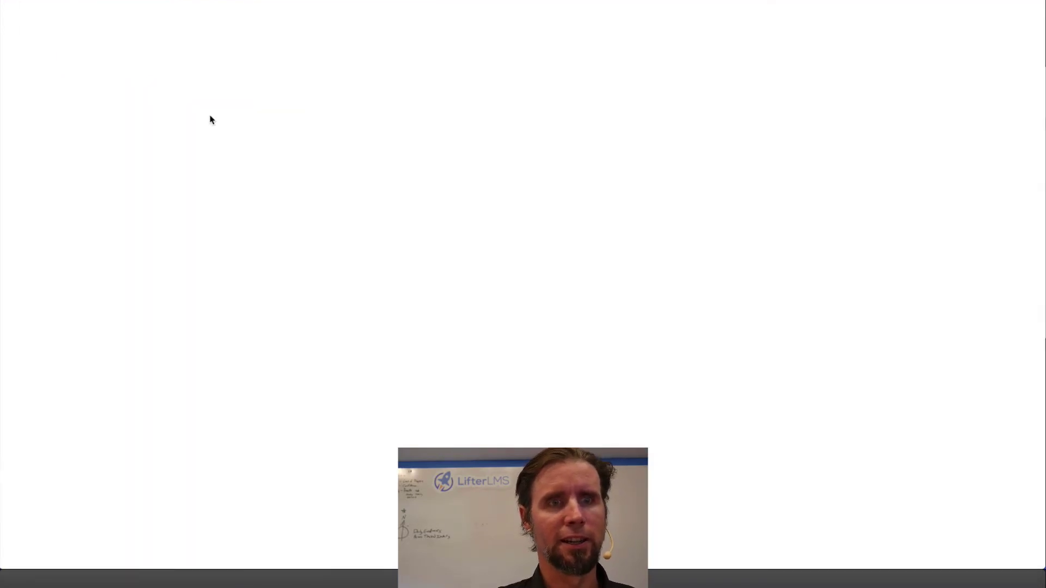
pyautogui.scroll(-2, 436, 274)
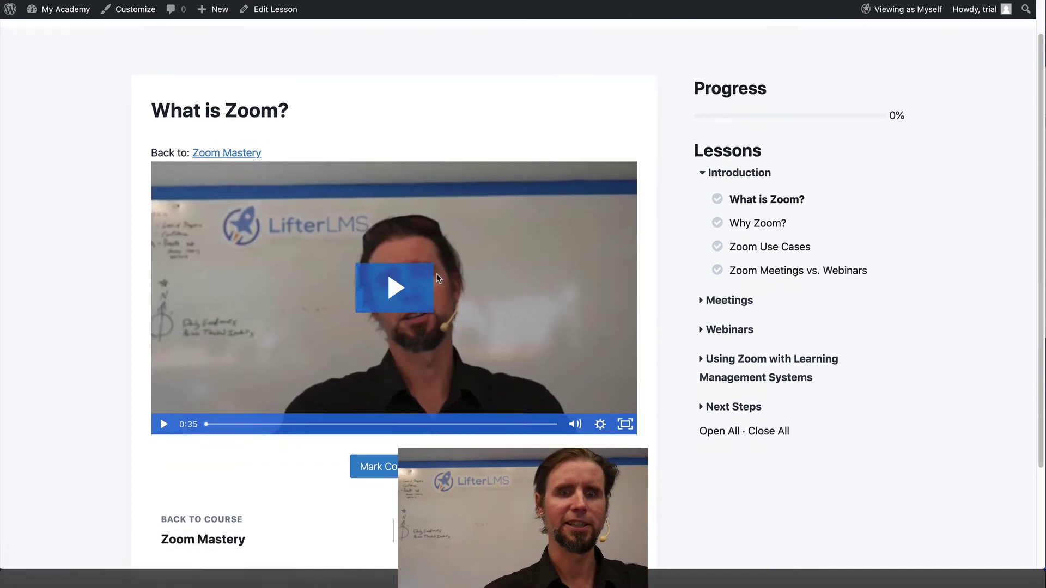
pyautogui.scroll(2, 437, 275)
pyautogui.click(395, 335)
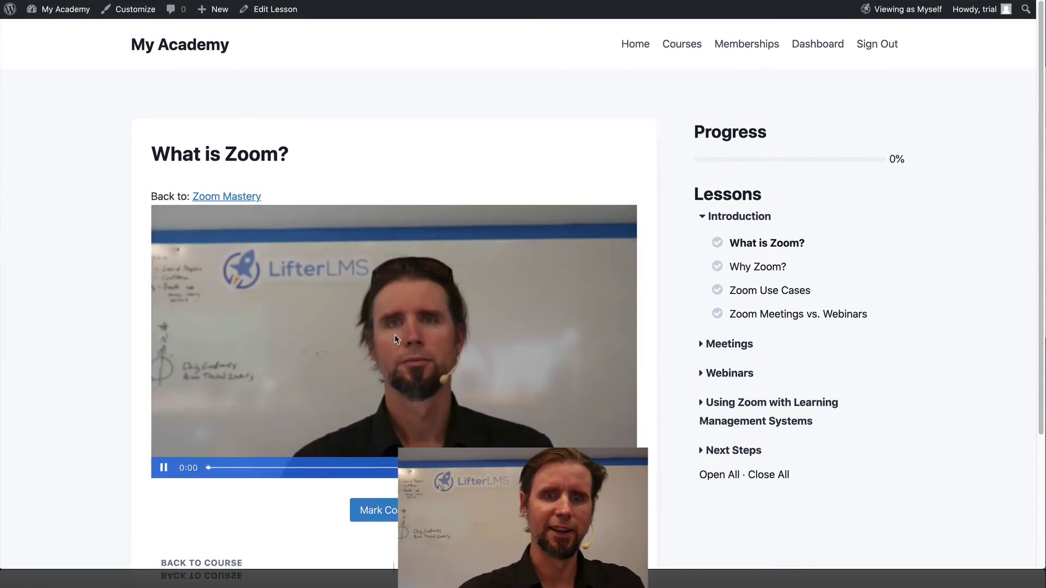
pyautogui.click(394, 334)
pyautogui.scroll(-1, 534, 380)
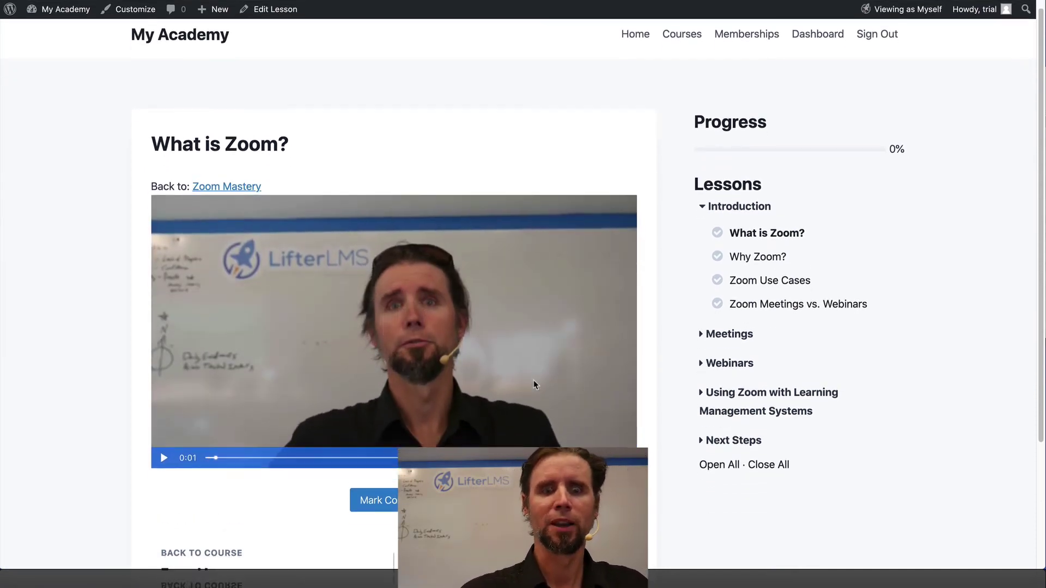
pyautogui.scroll(1, 534, 380)
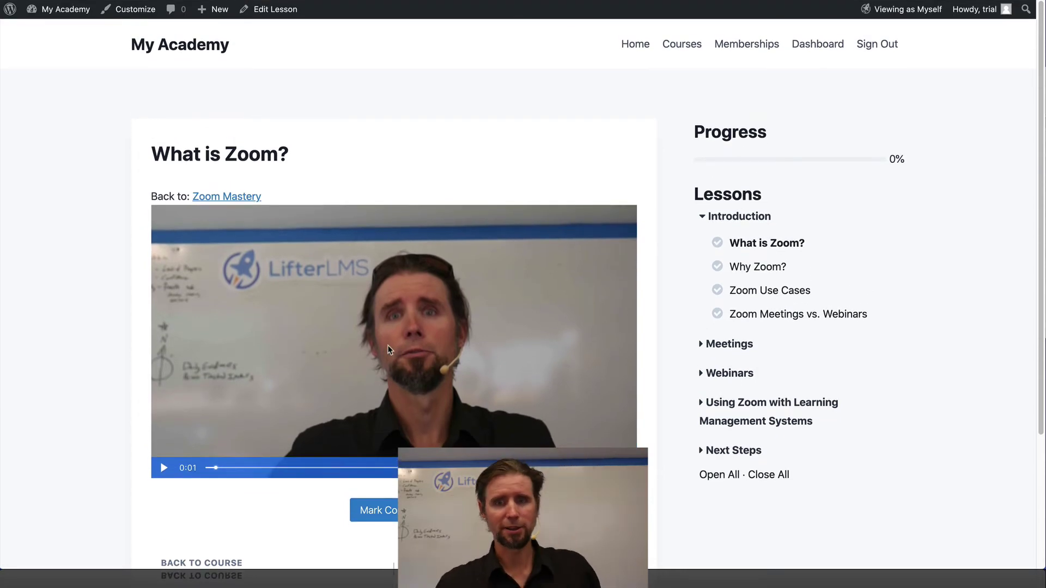
# Step: View the "Why Zoom?" and "Zoom Use Cases" lesson pages to check their embedded videos
pyautogui.click(770, 269)
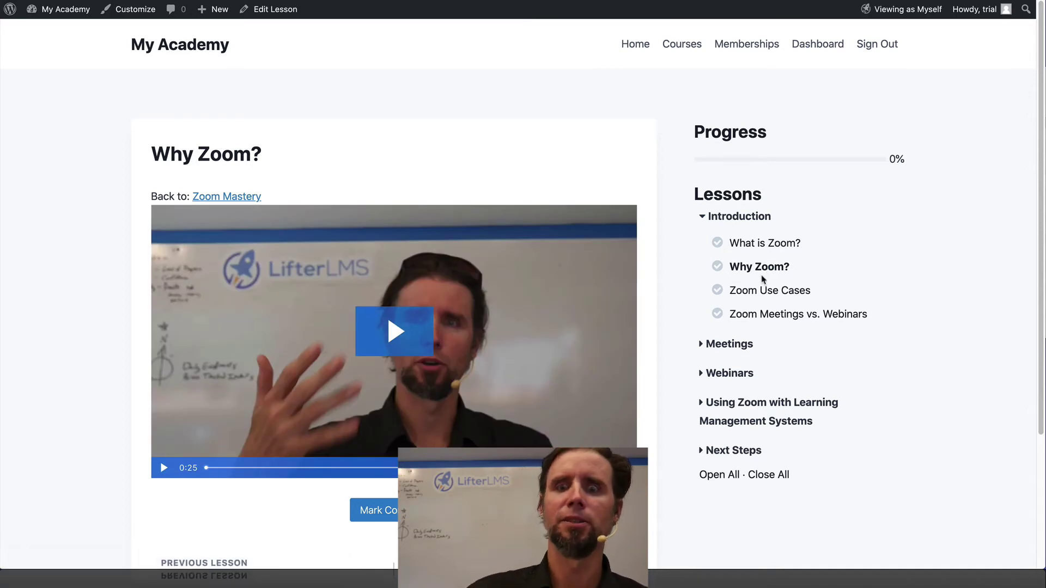
pyautogui.click(761, 293)
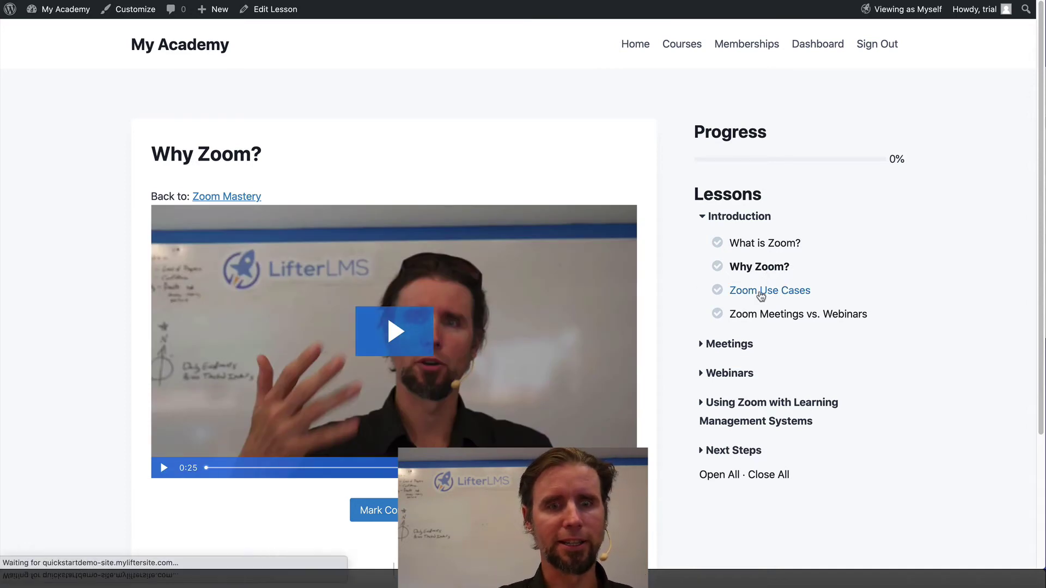
pyautogui.scroll(-5, 473, 359)
pyautogui.scroll(5, 473, 359)
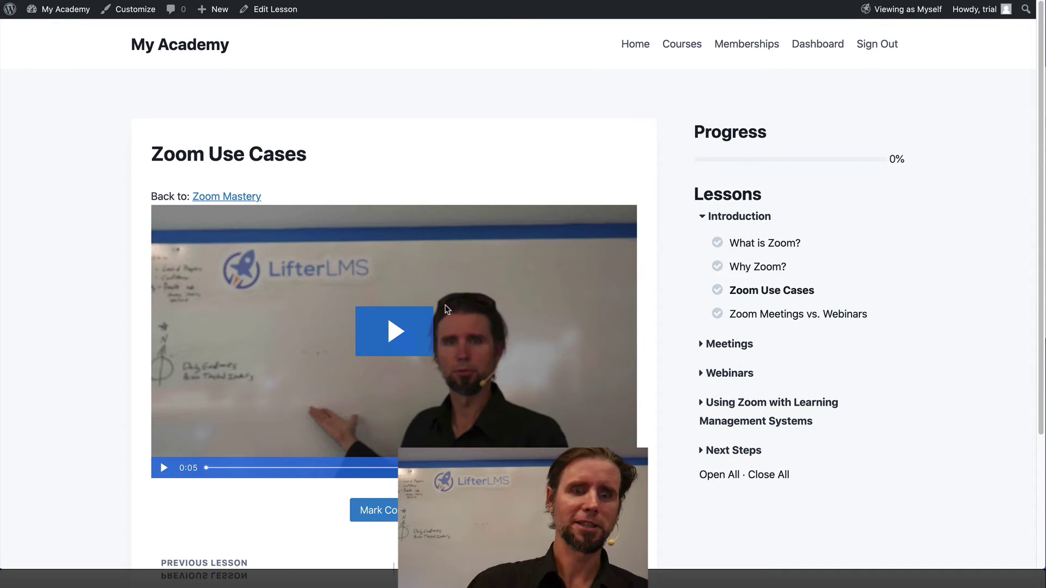
# Step: Open the "Zoom Use Cases" lesson for editing and examine the Video Embed Url in its Lesson Settings
pyautogui.click(280, 14)
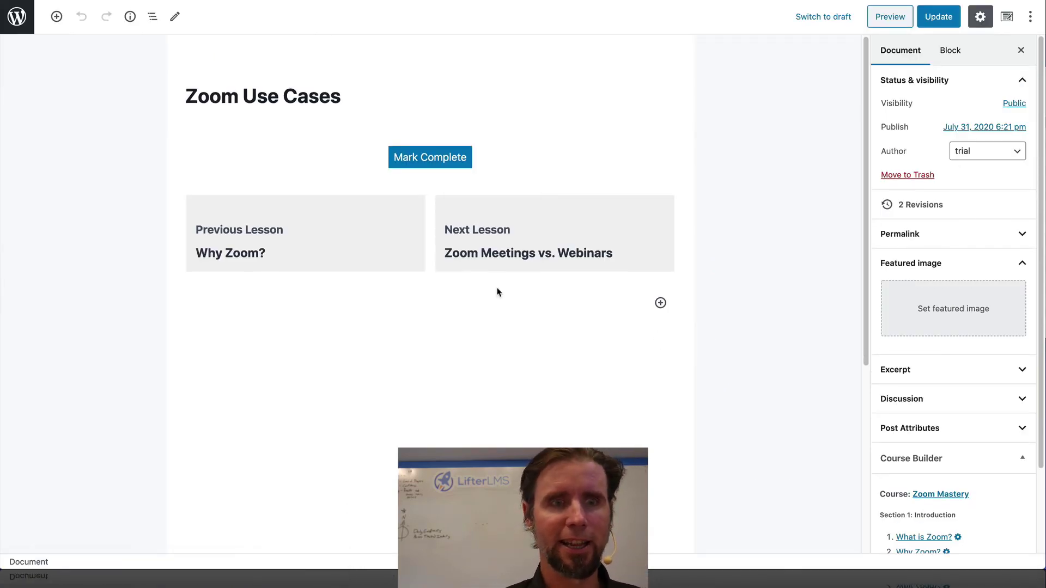
pyautogui.scroll(-5, 497, 292)
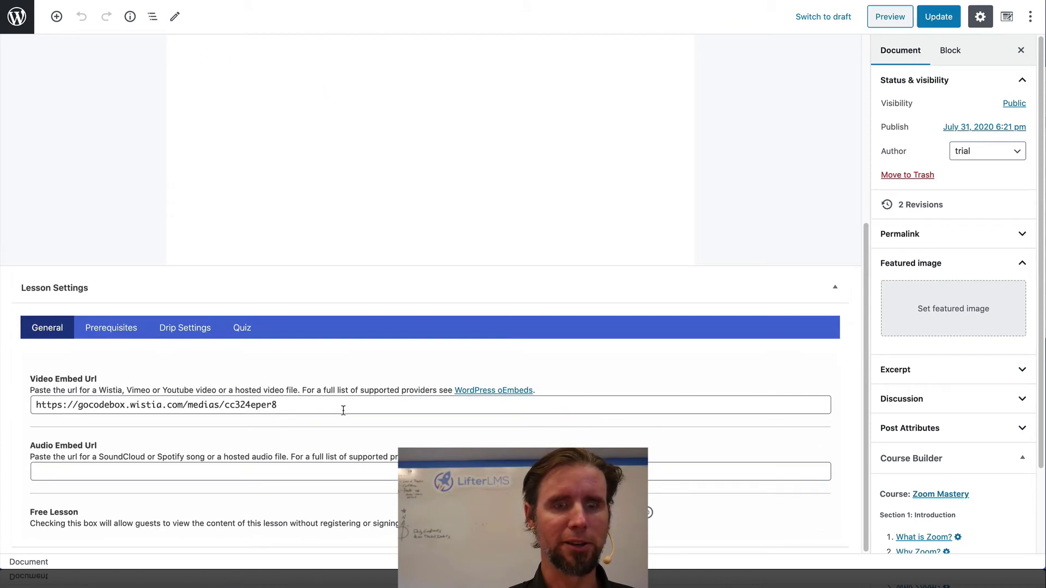
pyautogui.moveTo(344, 410); pyautogui.dragTo(105, 408)
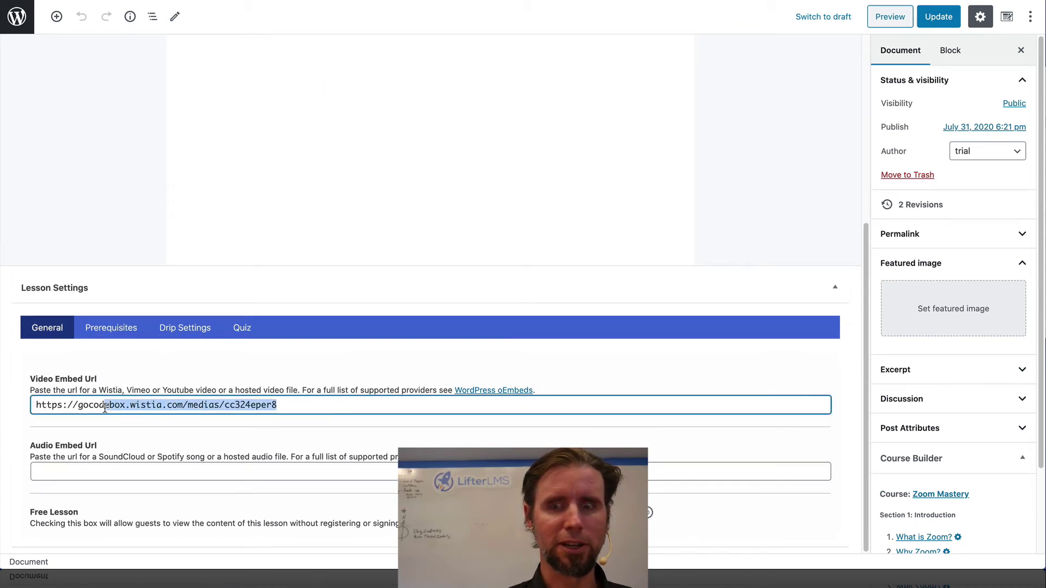
pyautogui.scroll(5, 103, 408)
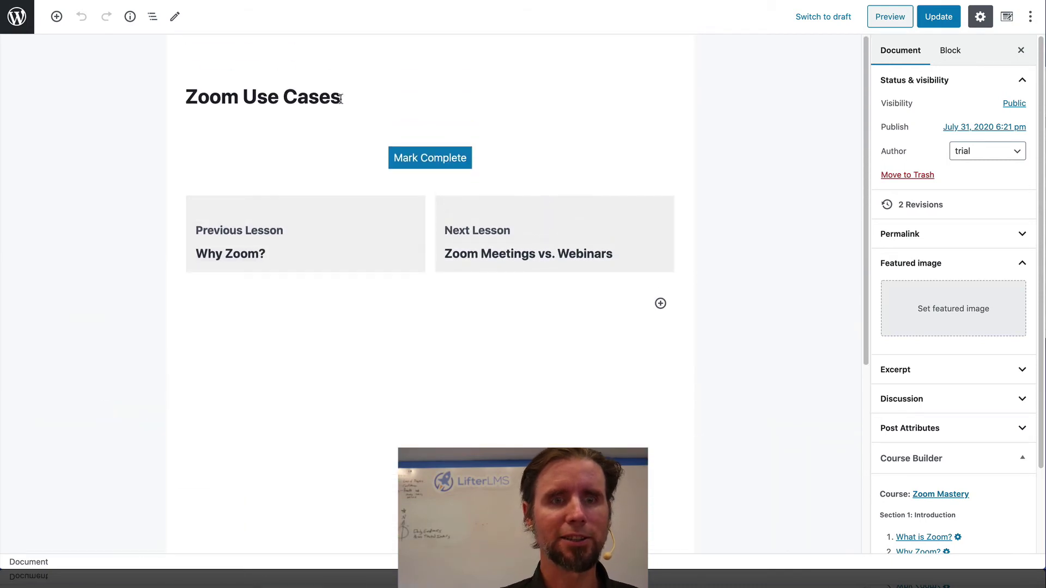
# Step: Add two paragraphs below the "Zoom Use Cases" title, reading "Worksheet" and "lesson"
pyautogui.click(341, 98)
pyautogui.press('Return')
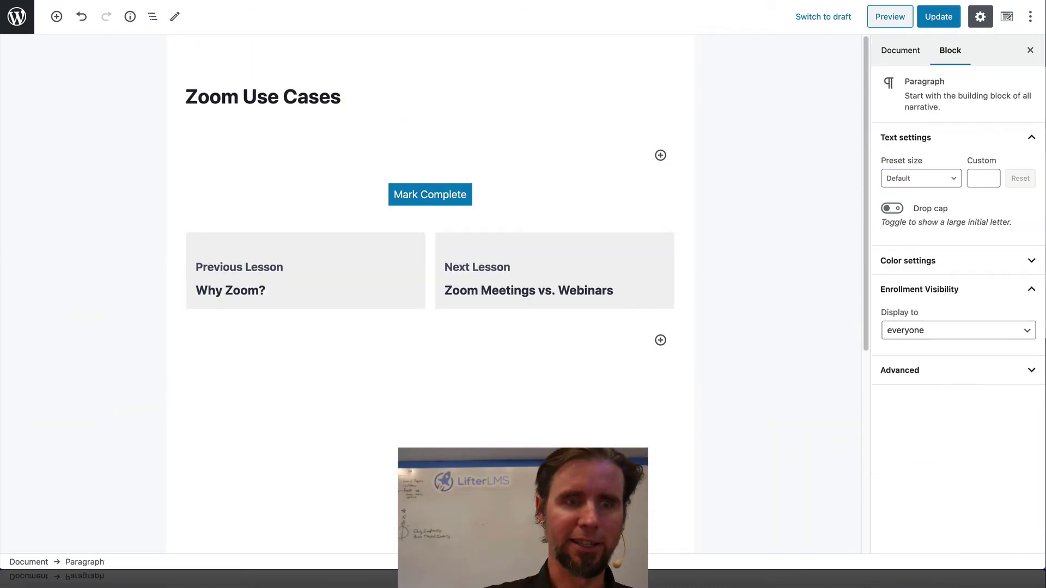
pyautogui.write('Works')
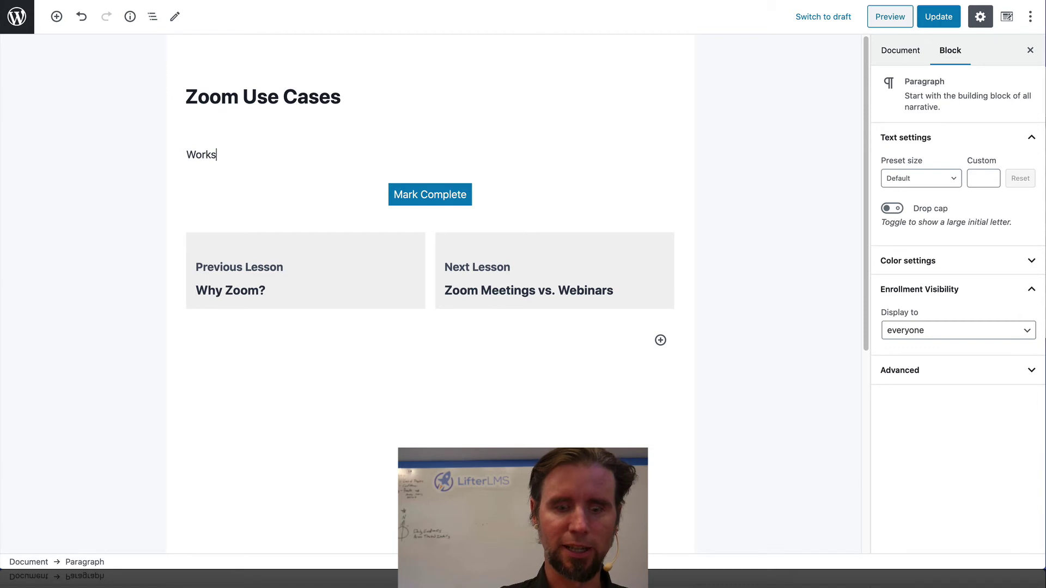
pyautogui.write('hee')
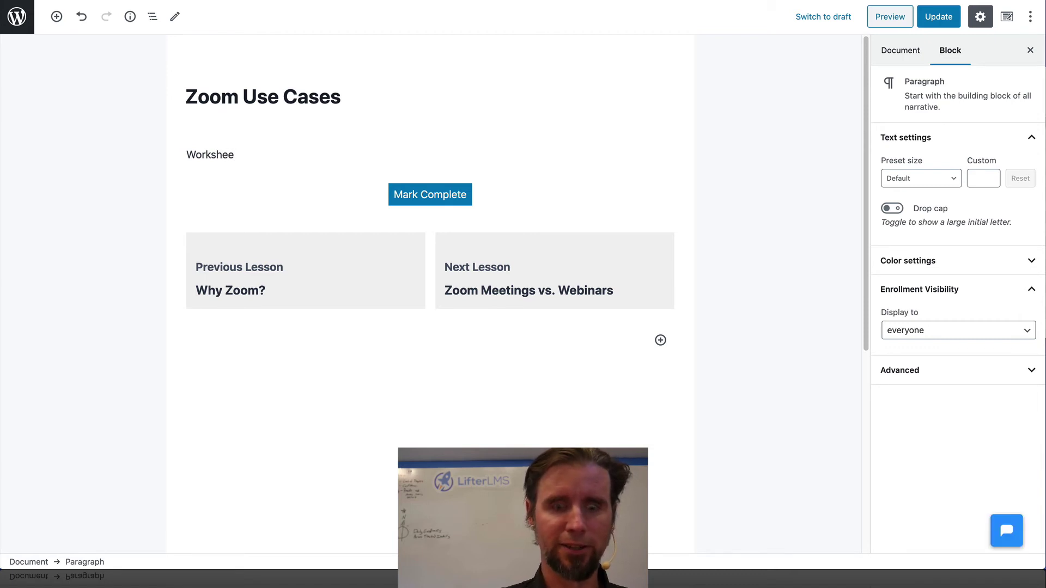
pyautogui.write('t')
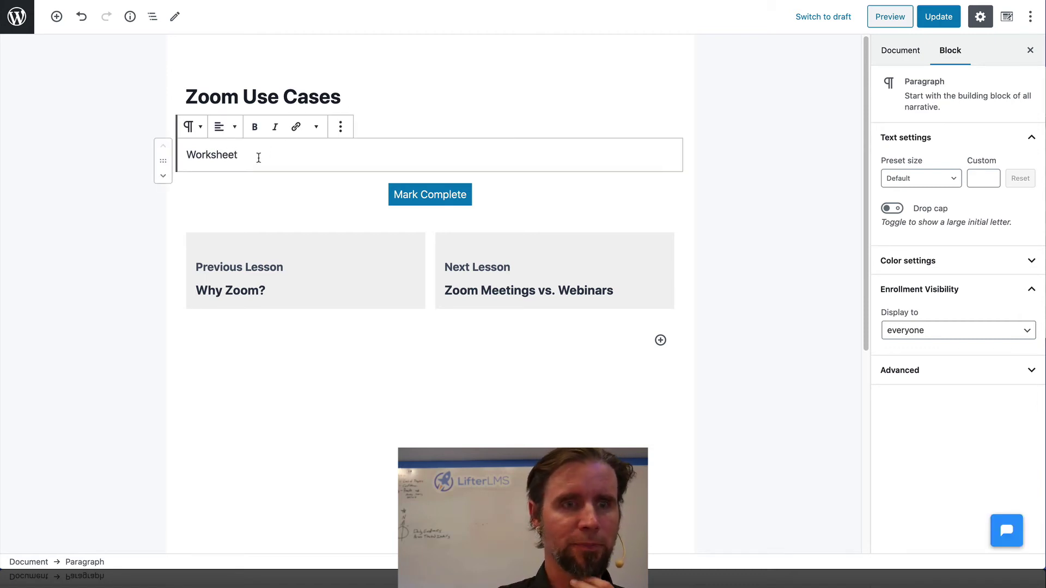
pyautogui.moveTo(259, 157); pyautogui.dragTo(183, 160)
pyautogui.click(294, 149)
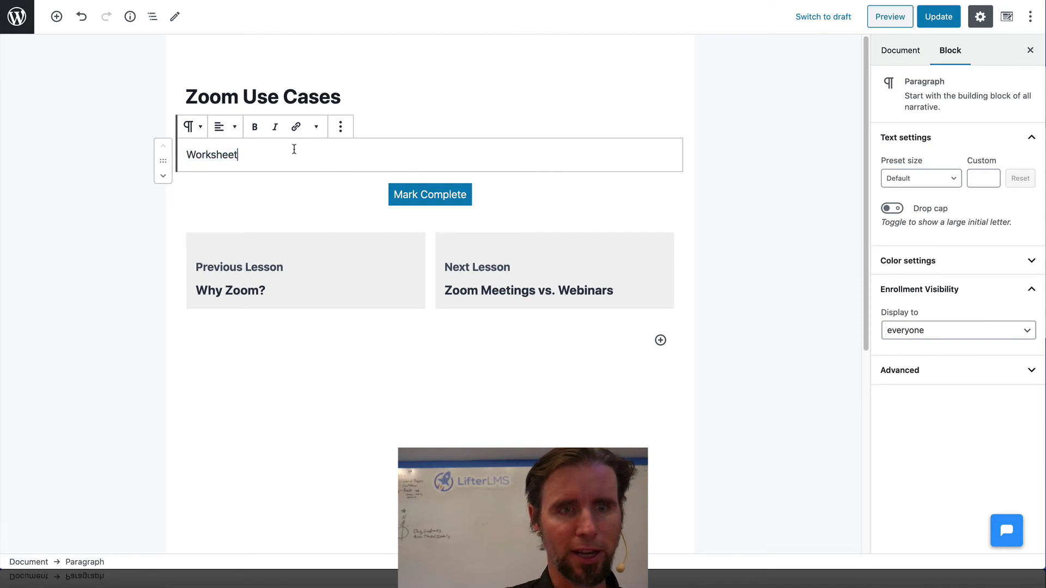
pyautogui.press('Return')
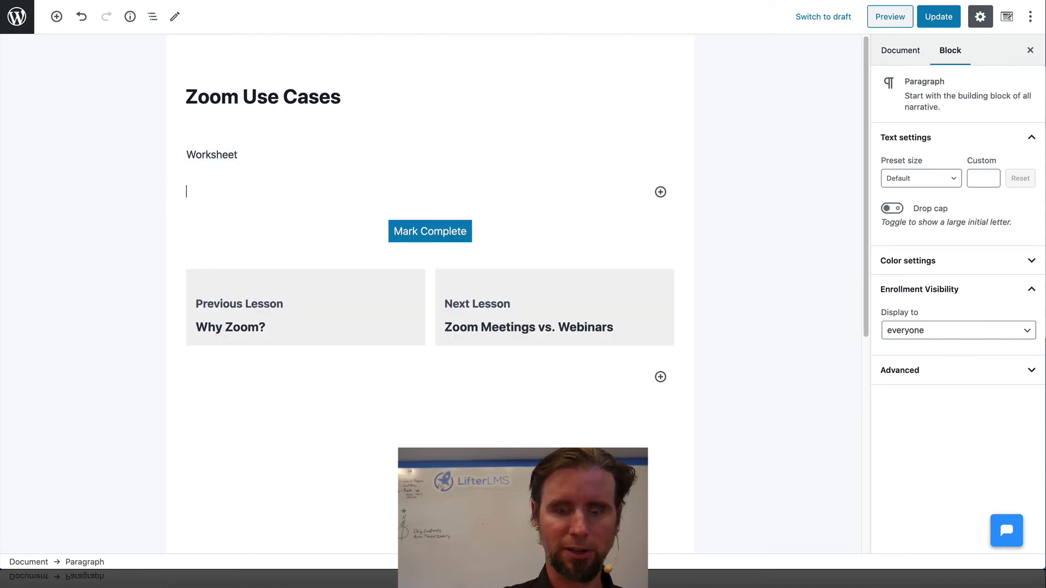
pyautogui.write('lesson')
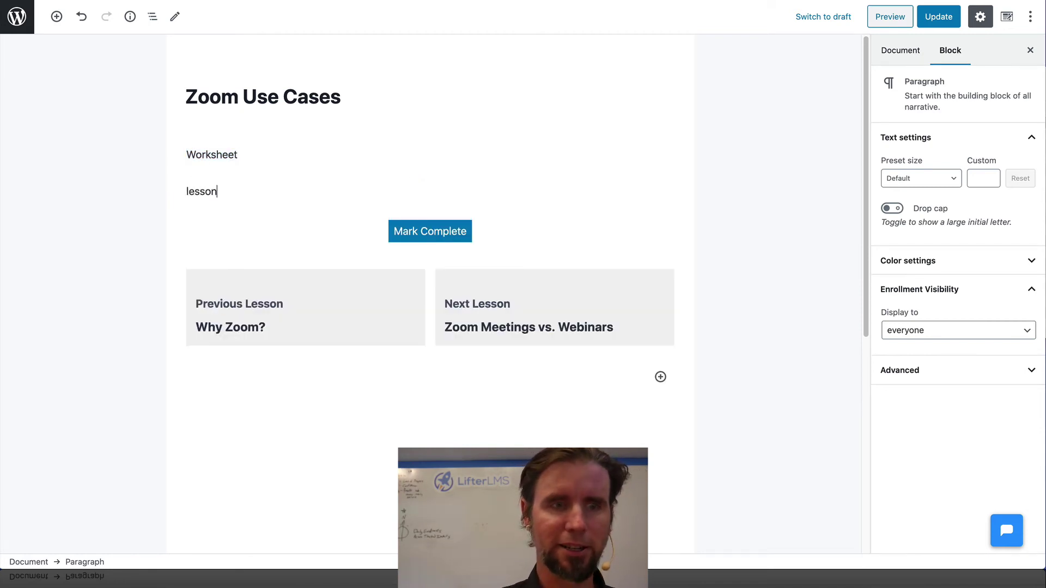
# Step: Browse the available content block categories for the lesson, then close the block library without inserting anything
pyautogui.click(59, 19)
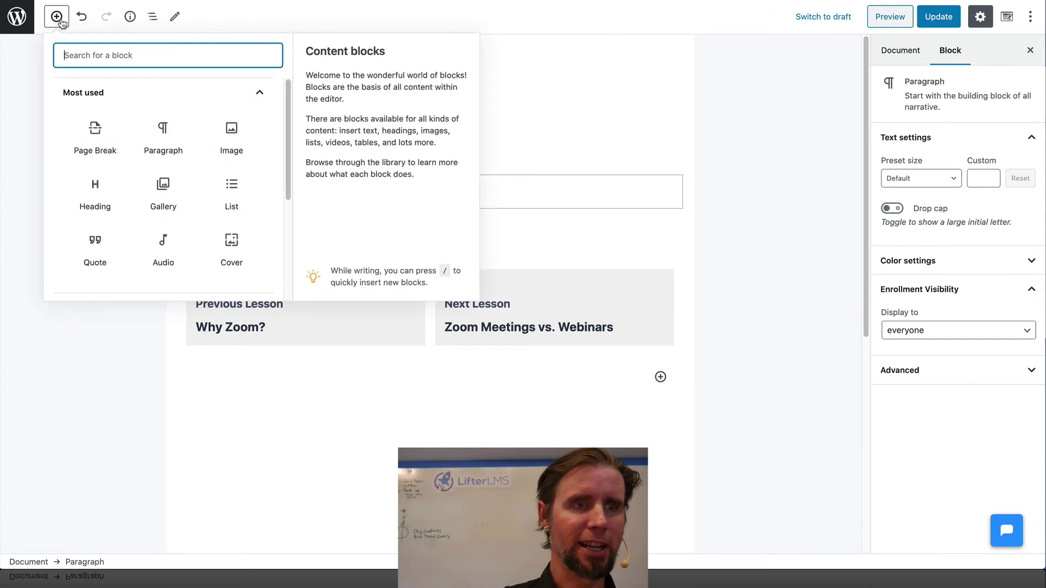
pyautogui.scroll(-2, 192, 164)
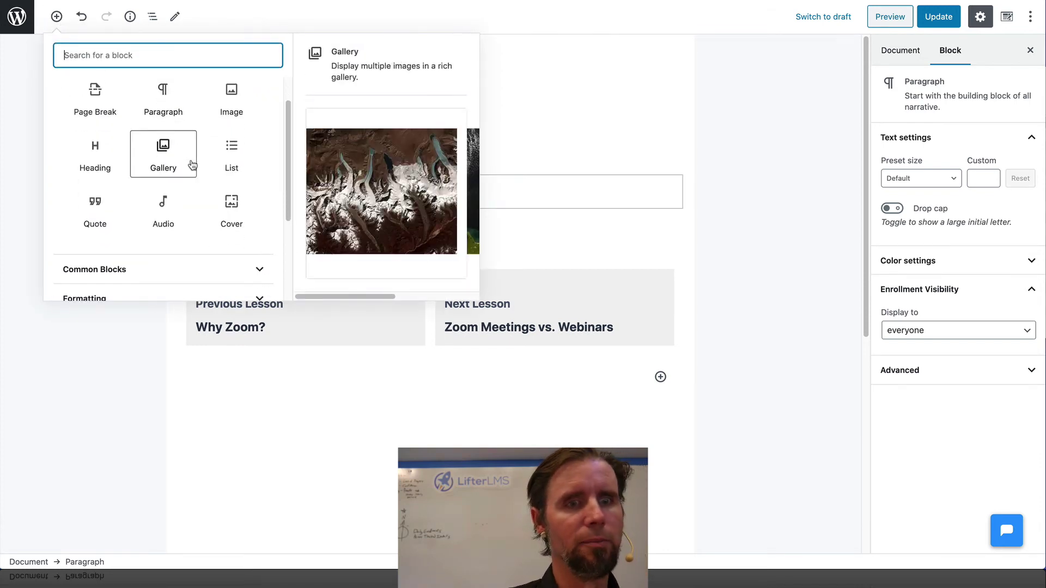
pyautogui.scroll(-6, 191, 164)
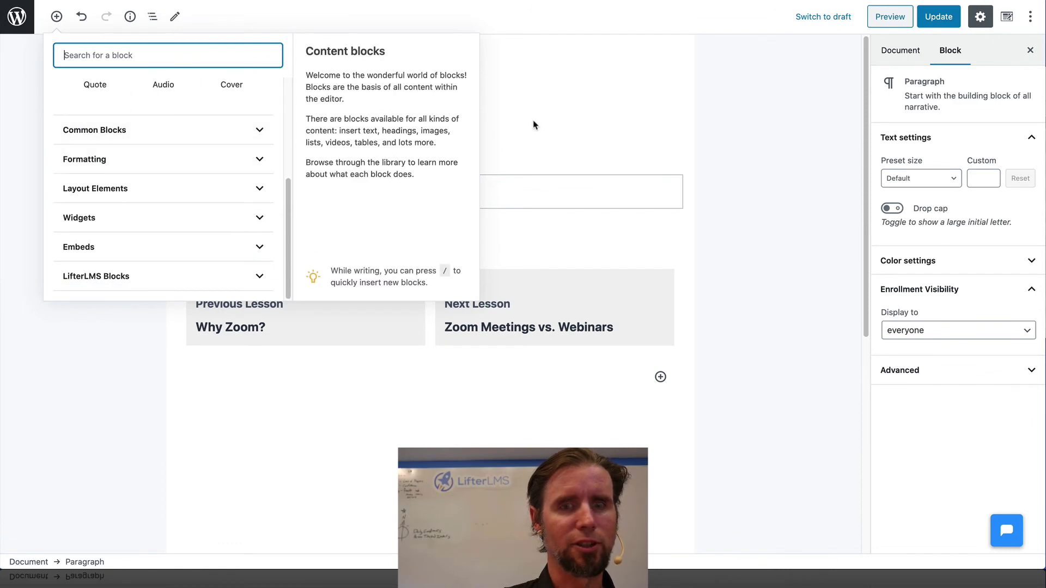
pyautogui.click(566, 117)
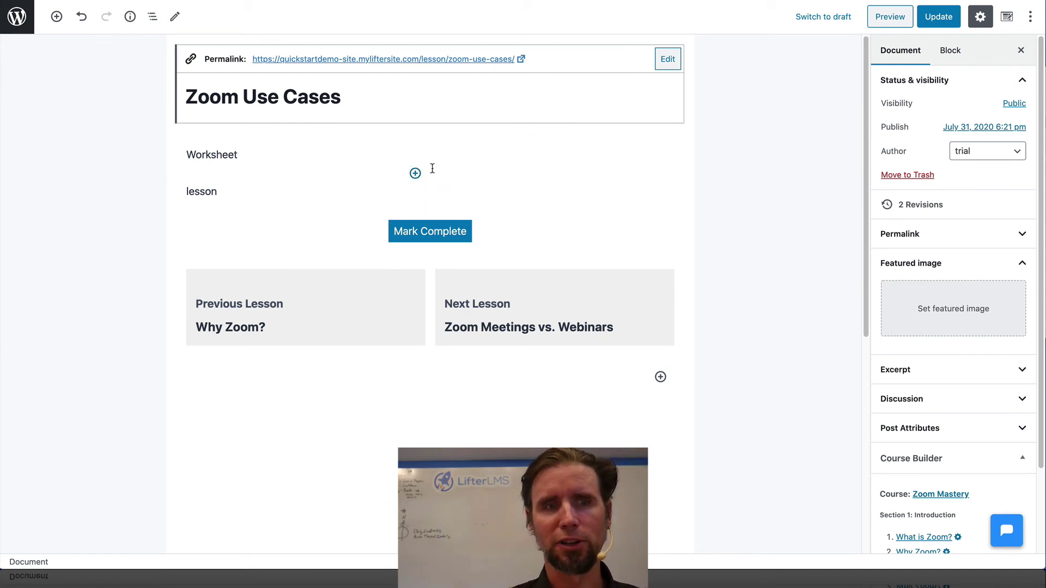
# Step: Delete the "lesson" and "Worksheet" text from the two paragraphs below the lesson title
pyautogui.moveTo(257, 191); pyautogui.dragTo(182, 195)
pyautogui.press('BackSpace')
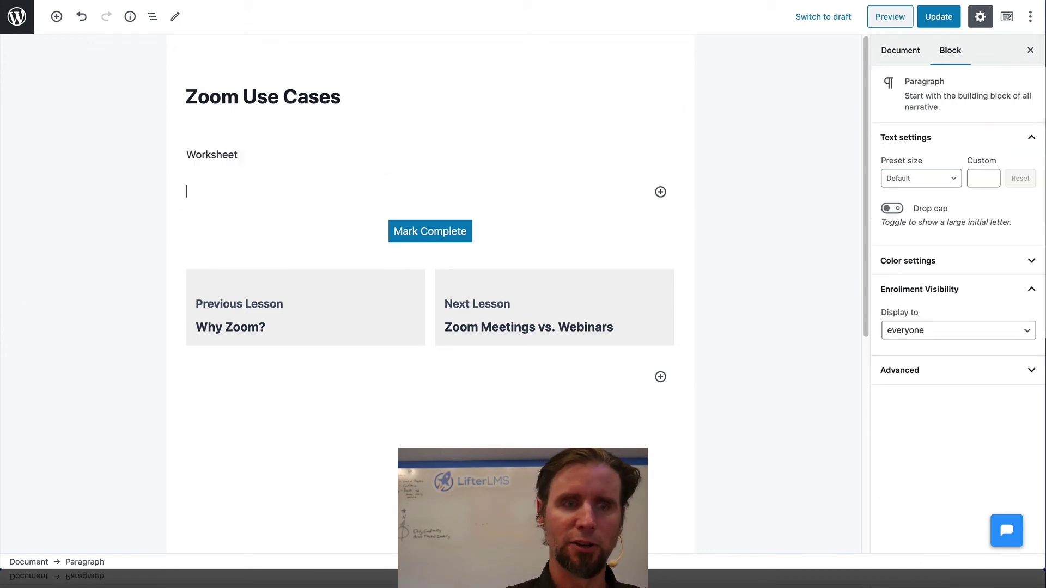
pyautogui.moveTo(273, 155); pyautogui.dragTo(168, 154)
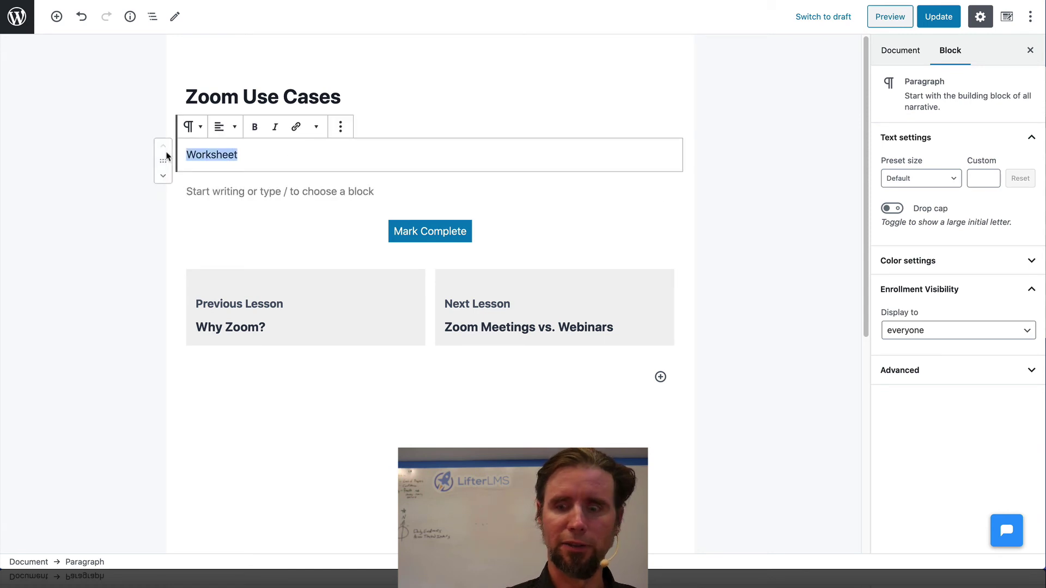
pyautogui.press('BackSpace')
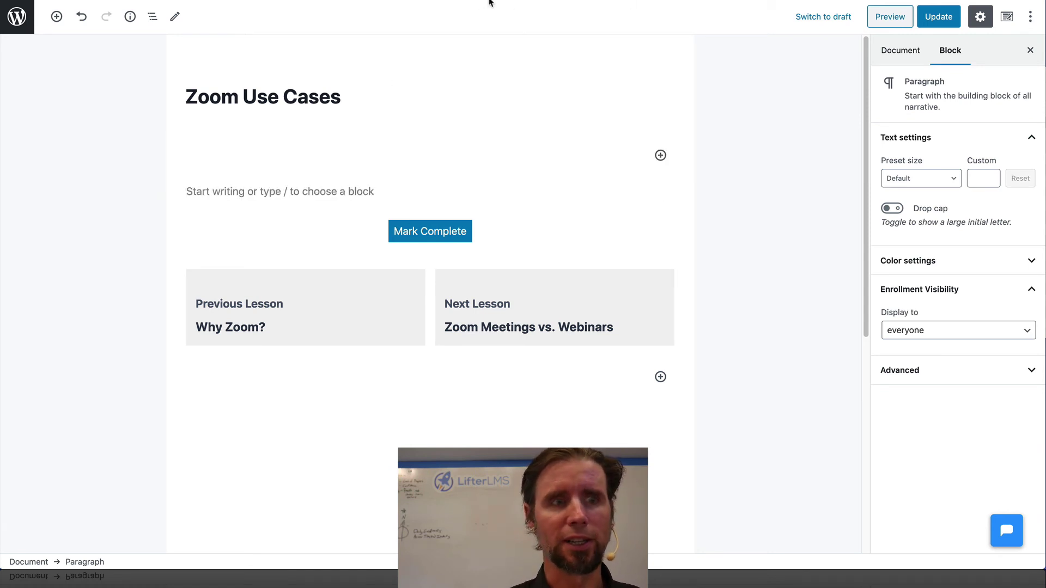
# Step: Open the parent Zoom Mastery course for editing, leaving the lesson without saving its changes, and look over the course's lesson list
pyautogui.click(1022, 50)
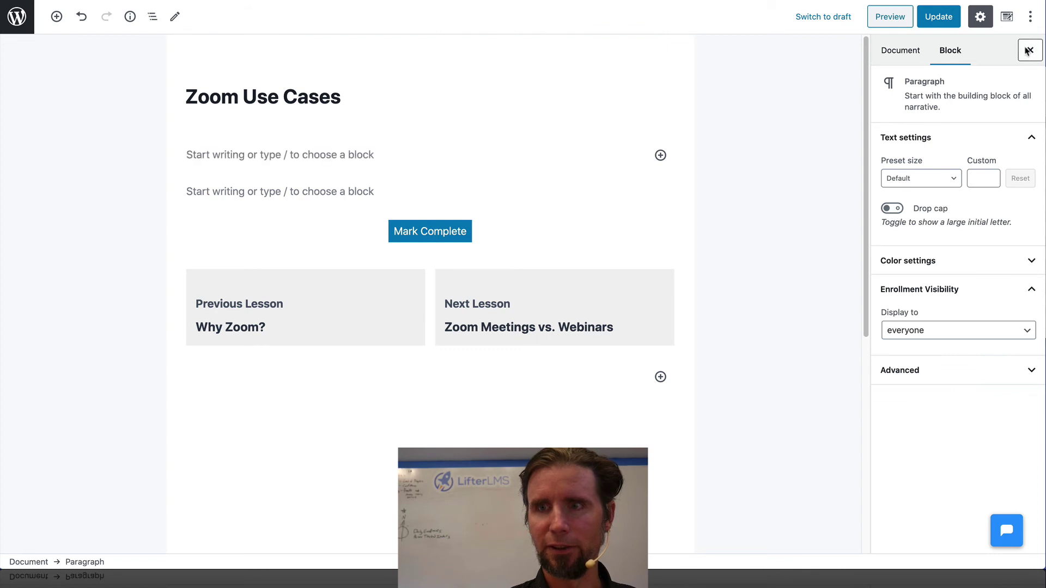
pyautogui.hotkey('ctrl', 'shift', ',')
pyautogui.click(892, 47)
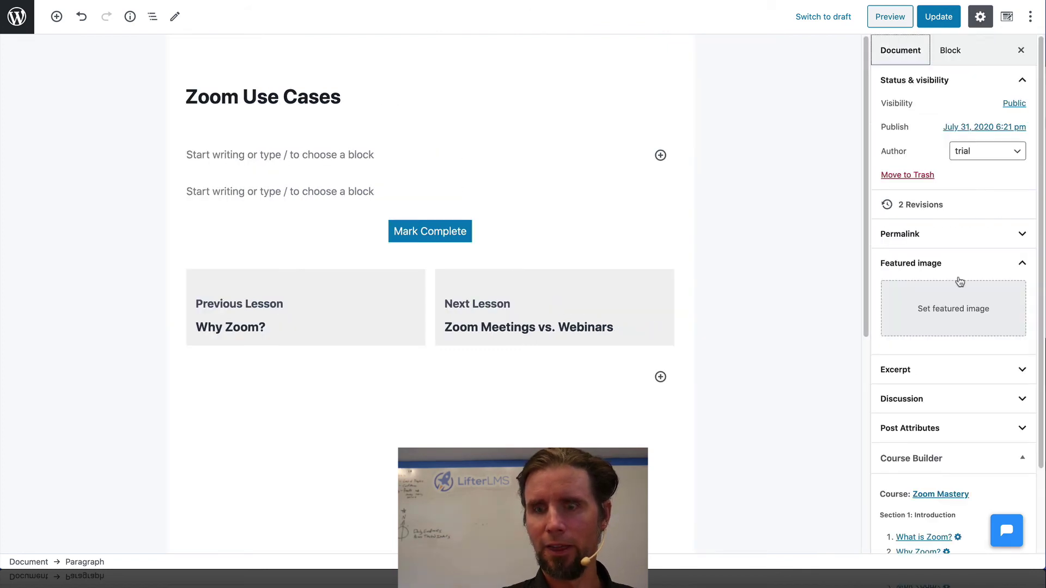
pyautogui.scroll(-2, 969, 336)
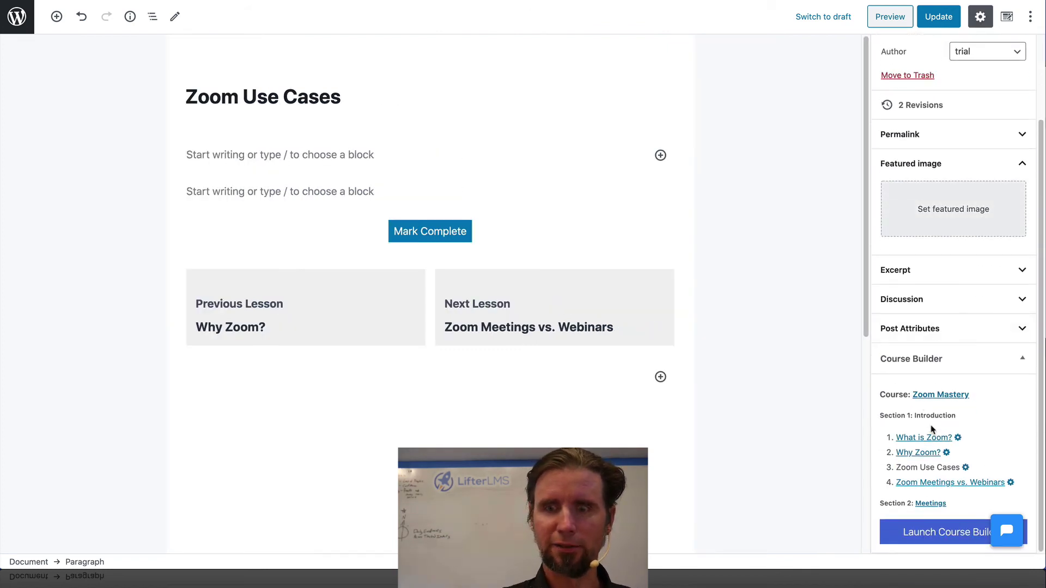
pyautogui.click(939, 396)
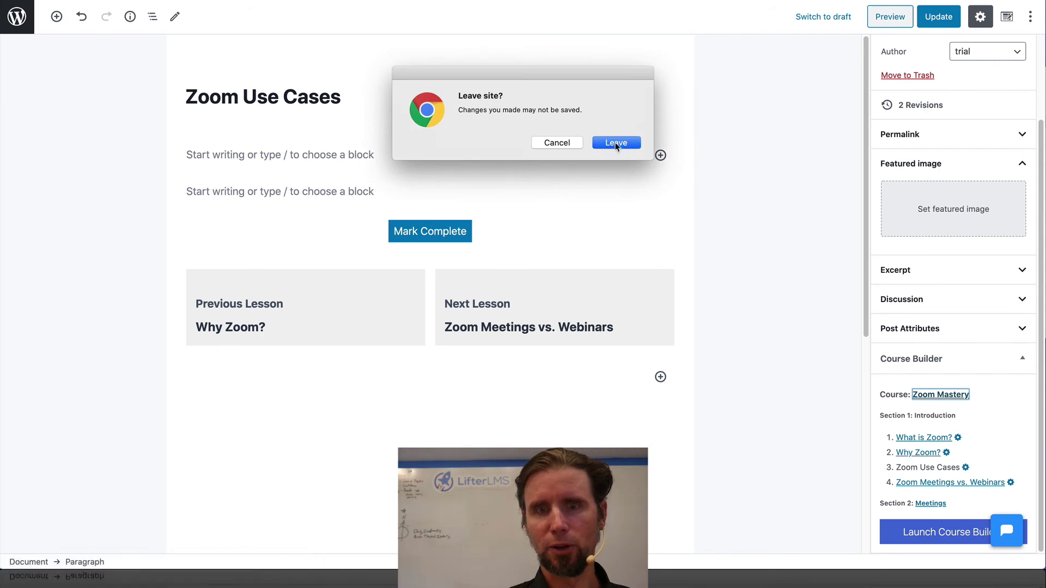
pyautogui.click(615, 143)
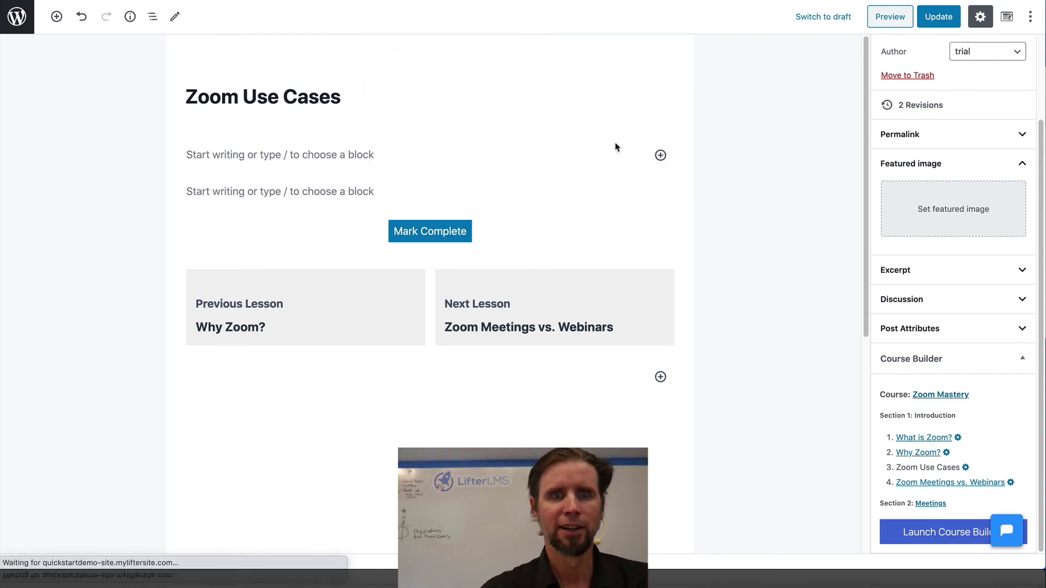
pyautogui.scroll(-2, 568, 246)
pyautogui.scroll(-15, 568, 249)
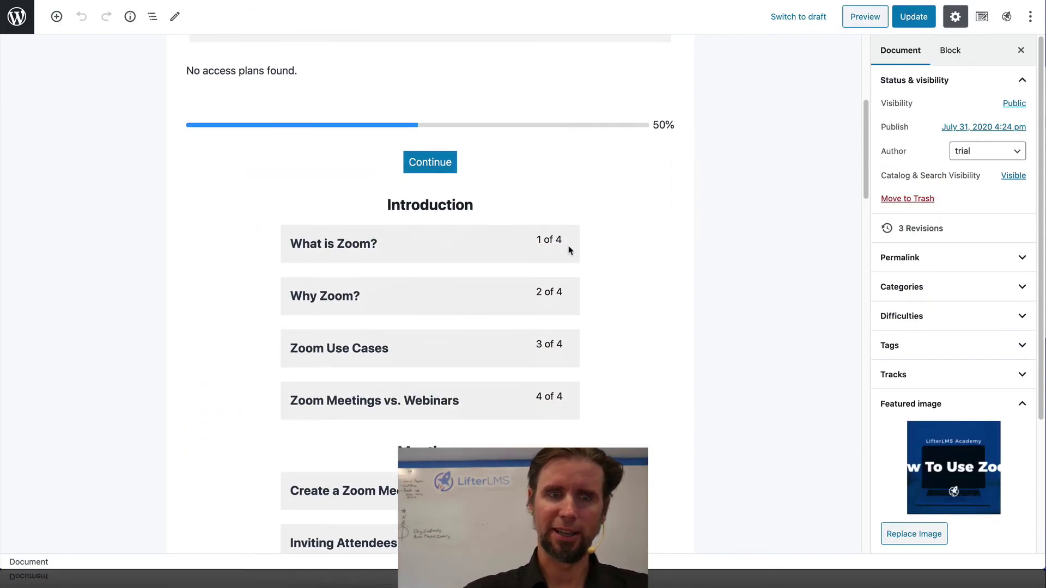
pyautogui.scroll(10, 631, 264)
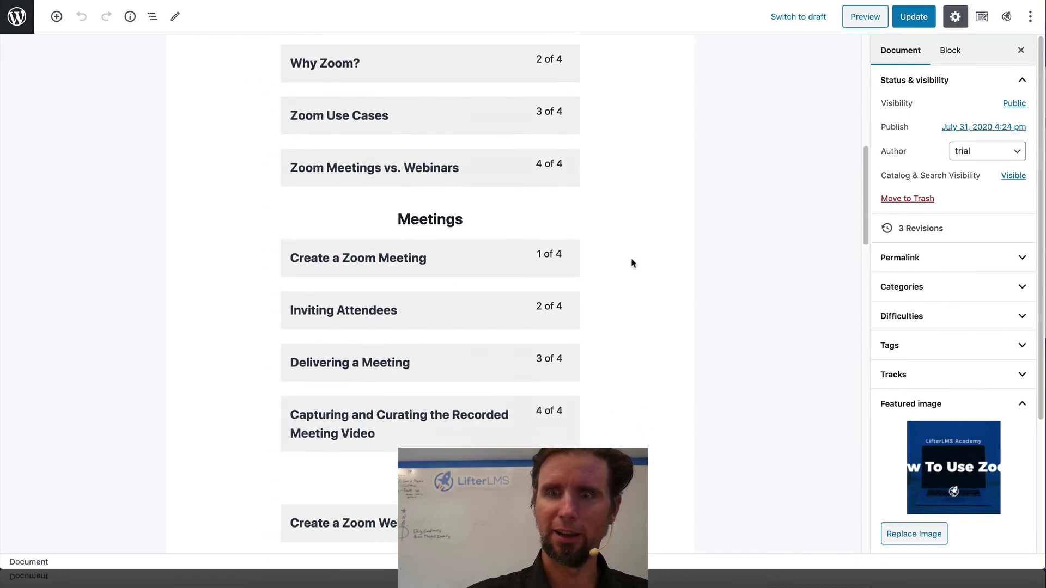
# Step: Launch the course builder for the Zoom Mastery course, and open the course's live page from there
pyautogui.scroll(-3, 939, 370)
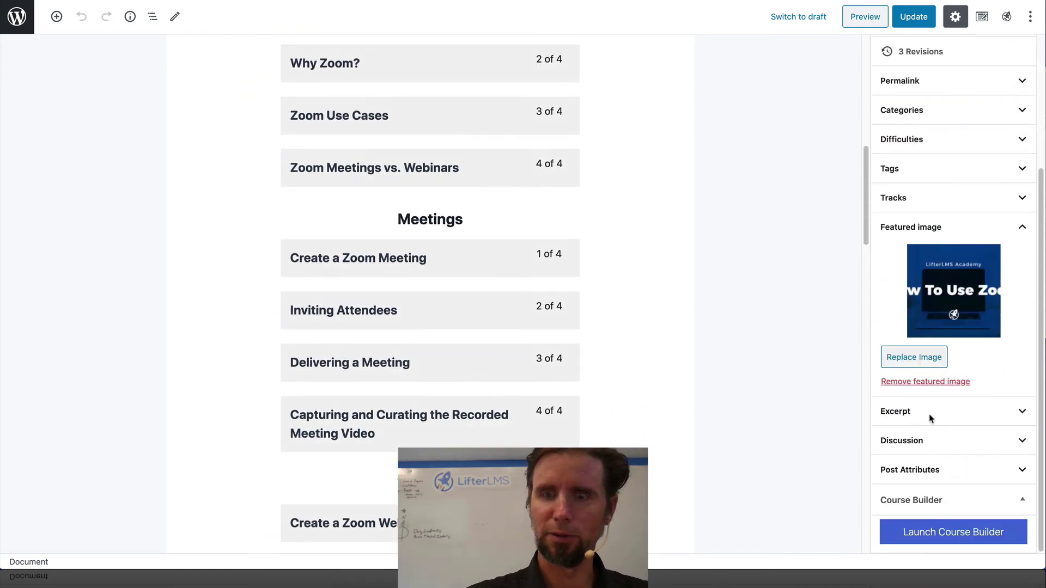
pyautogui.click(906, 531)
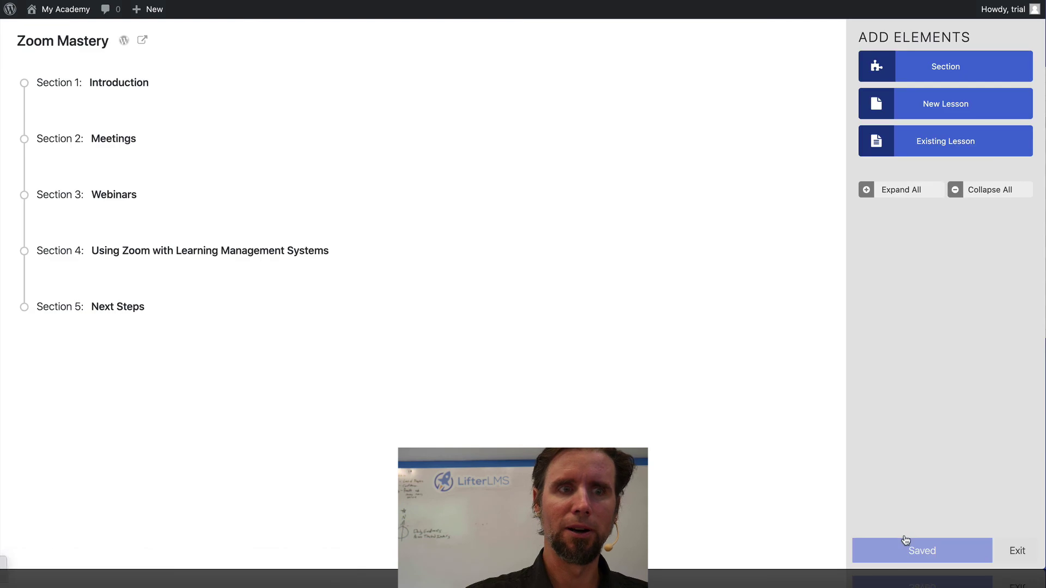
pyautogui.click(141, 44)
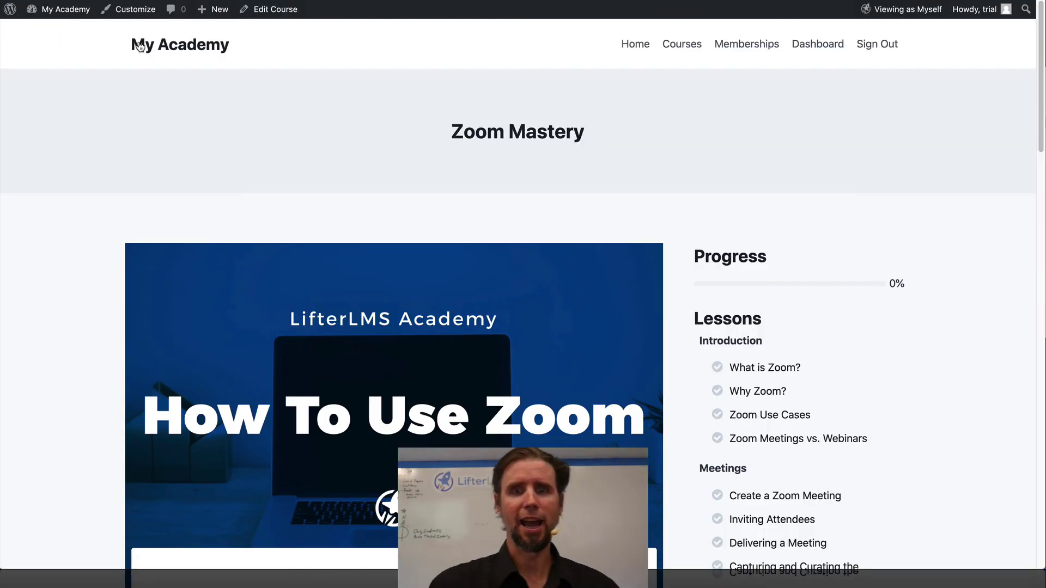
pyautogui.scroll(-1, 591, 280)
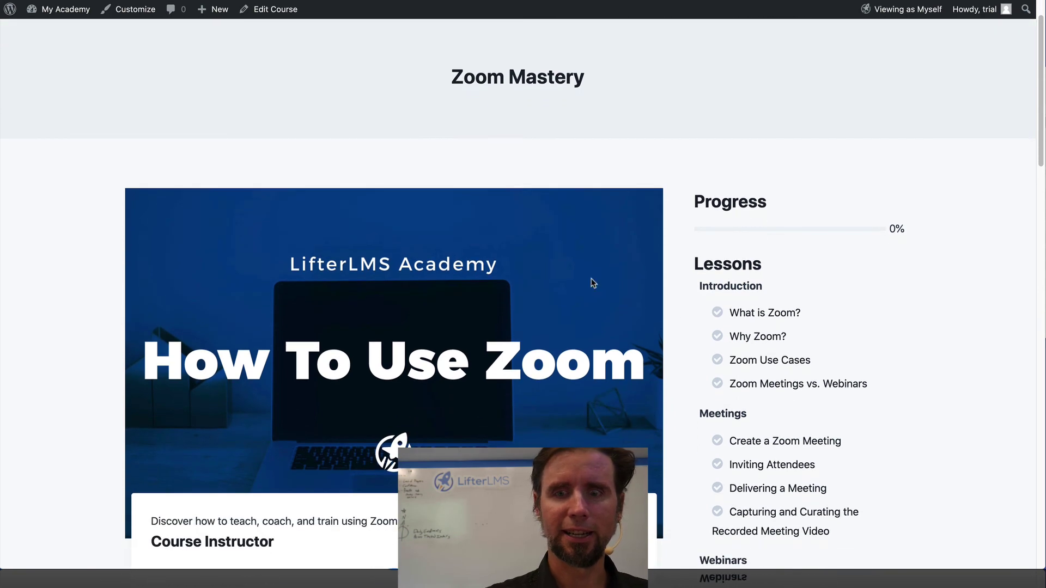
# Step: Open the "What is Zoom?" lesson from the live course's lesson list and look over its video page
pyautogui.click(754, 314)
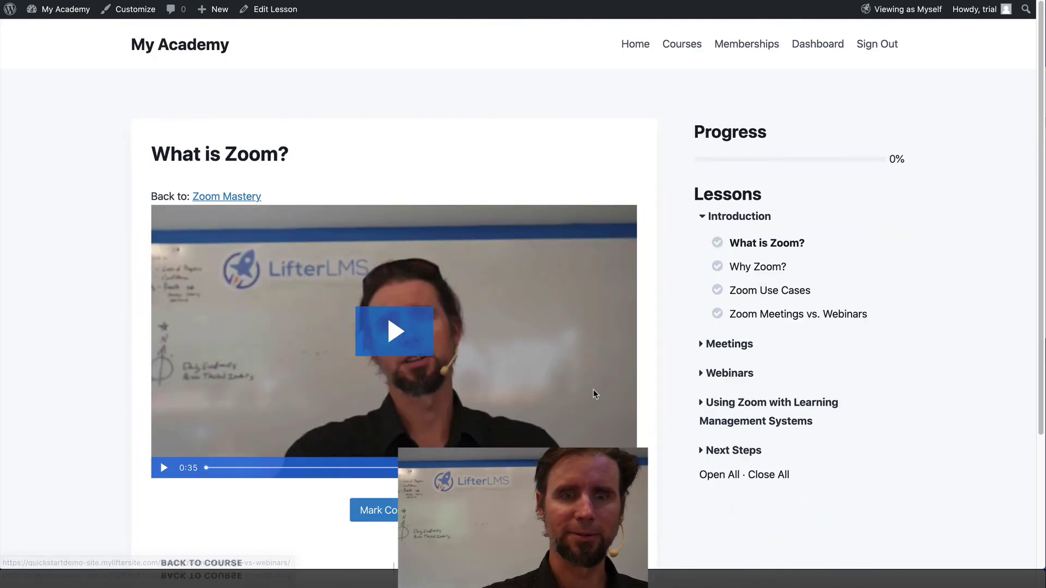
pyautogui.scroll(-1, 594, 390)
pyautogui.scroll(1, 593, 390)
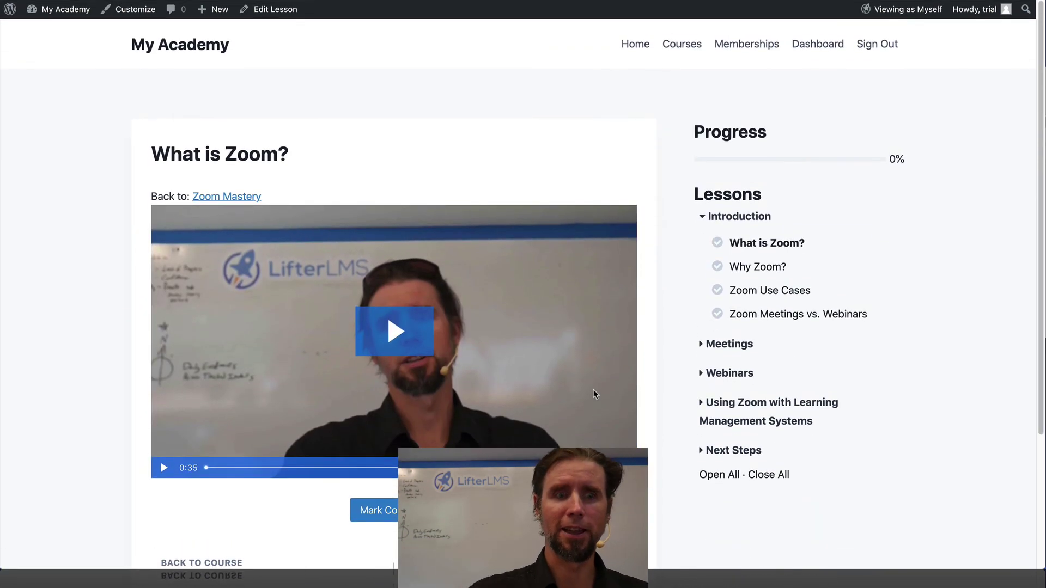